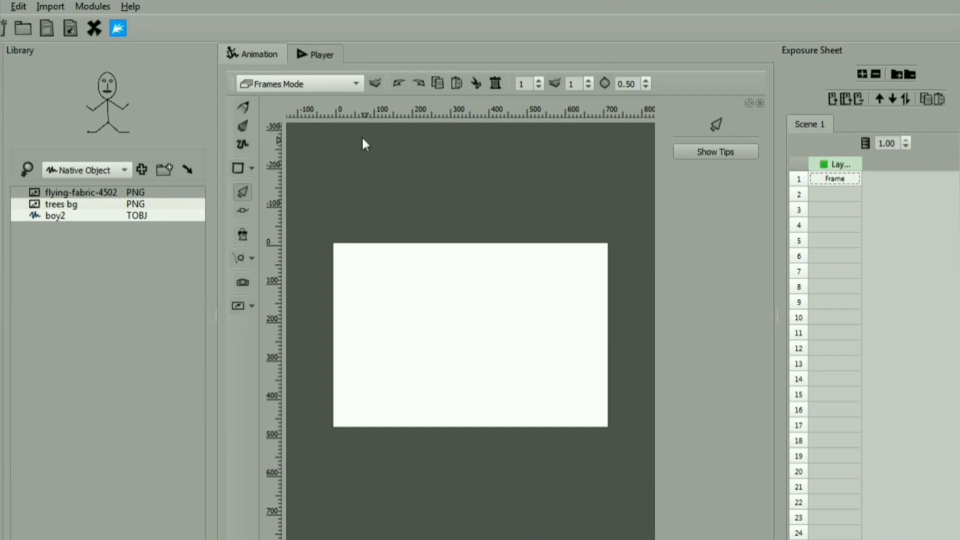
# Step: Add the trees bg image in Vector Dynamic BG Mode with its direction set to Left, and return to Frames Mode
pyautogui.click(353, 85)
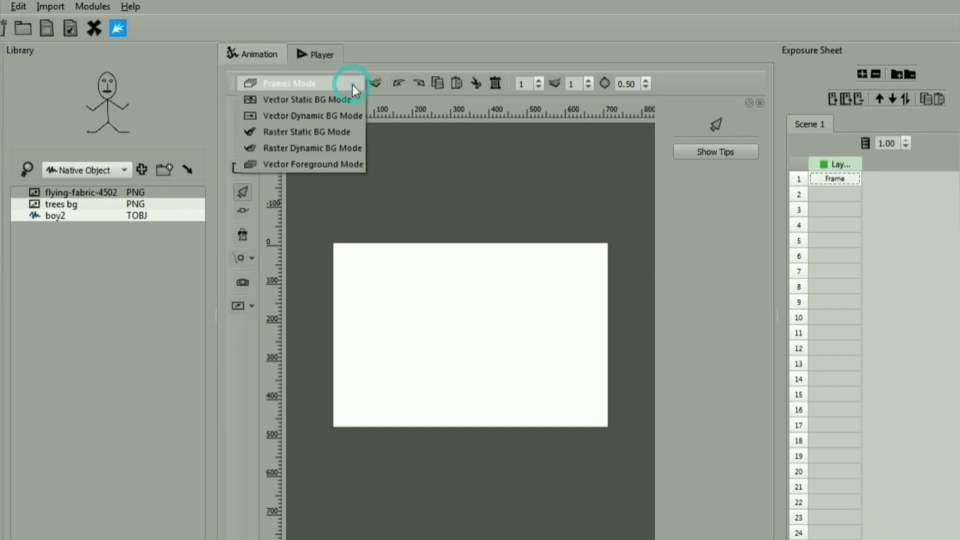
pyautogui.click(315, 115)
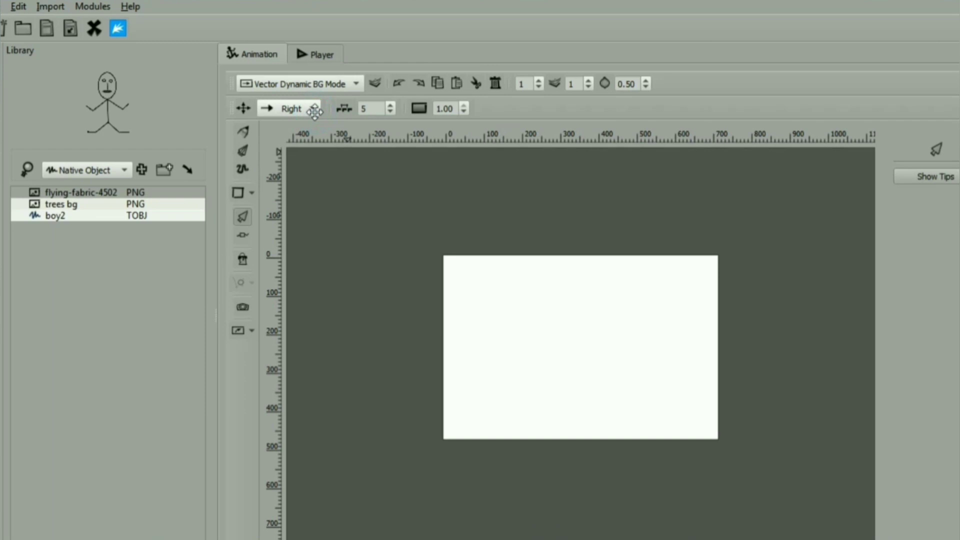
pyautogui.click(64, 206)
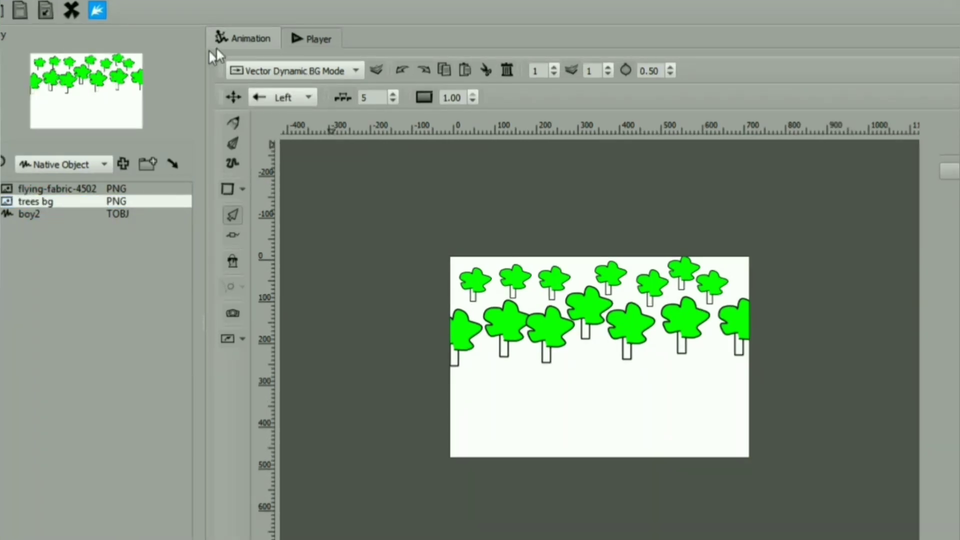
pyautogui.click(258, 70)
pyautogui.click(259, 39)
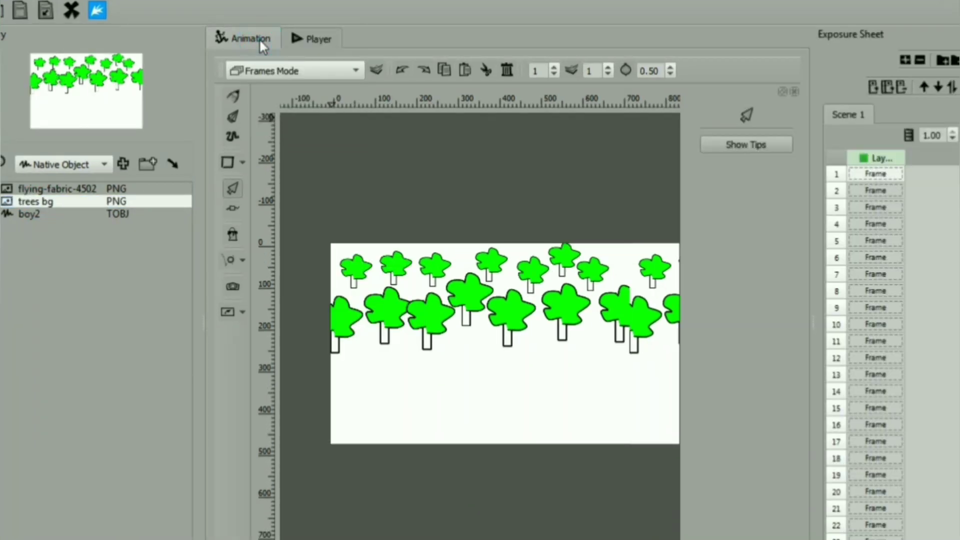
# Step: Insert the boy2 object into frame 1 and move it to the lower-left corner of the scene
pyautogui.doubleClick(35, 213)
pyautogui.click(452, 308)
pyautogui.moveTo(451, 308); pyautogui.dragTo(374, 393)
# Step: Insert the flying-fabric-4502 image, flatten its height, and place it under the boy's feet
pyautogui.doubleClick(70, 189)
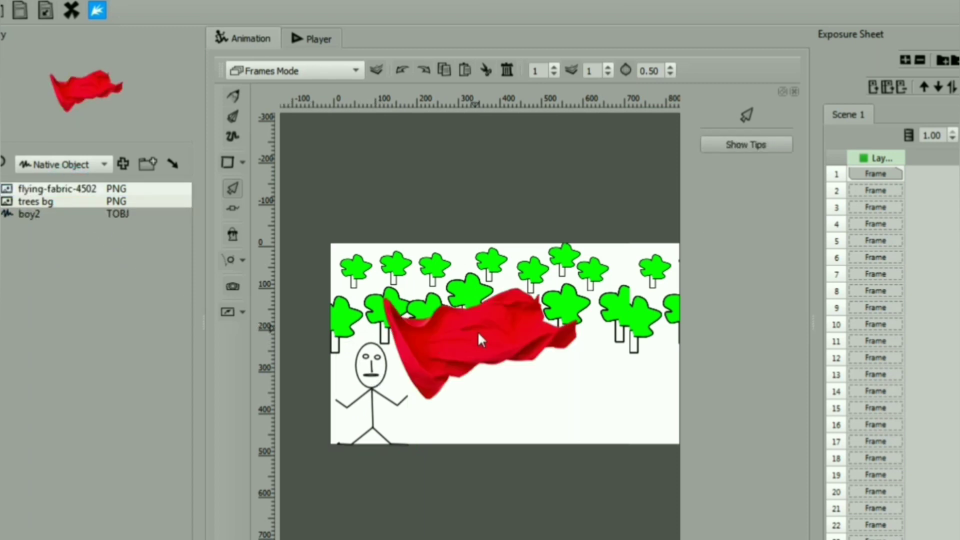
pyautogui.click(462, 347)
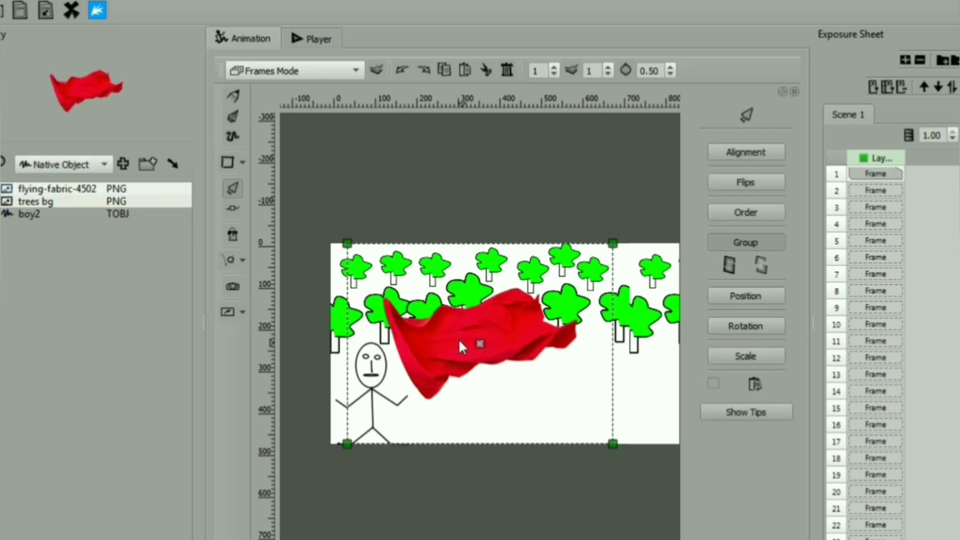
pyautogui.moveTo(612, 443); pyautogui.dragTo(616, 389)
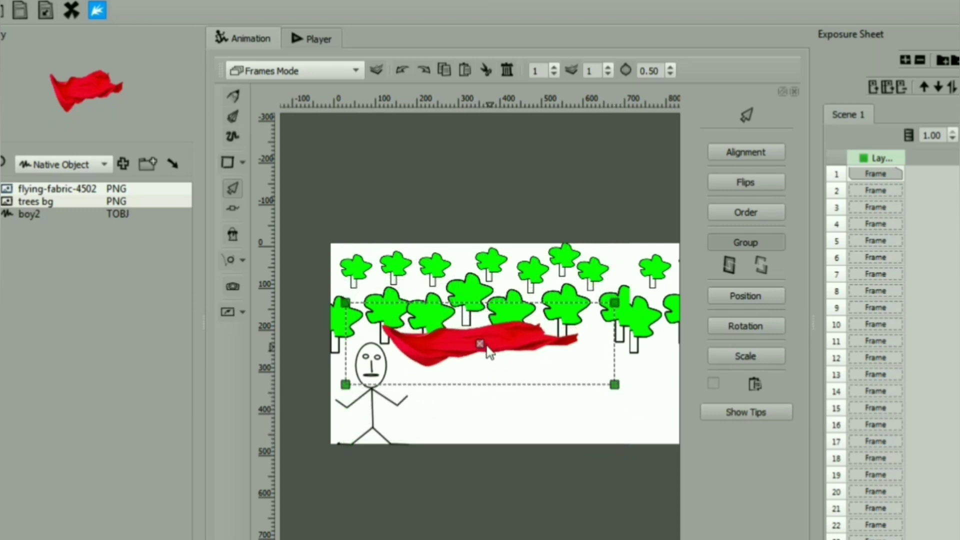
pyautogui.moveTo(485, 353); pyautogui.dragTo(382, 445)
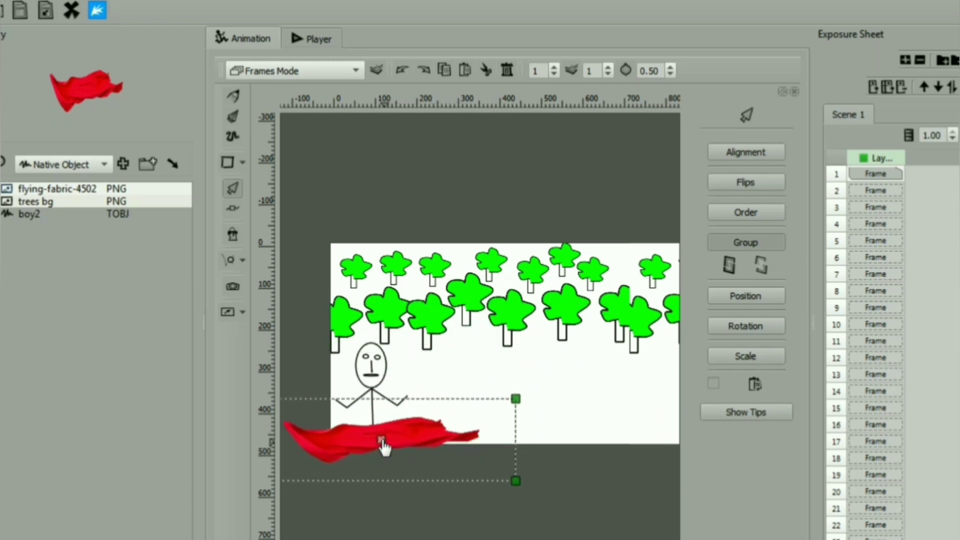
# Step: Send the boy to the front so that he sits over the red fabric
pyautogui.click(374, 386)
pyautogui.rightClick(372, 370)
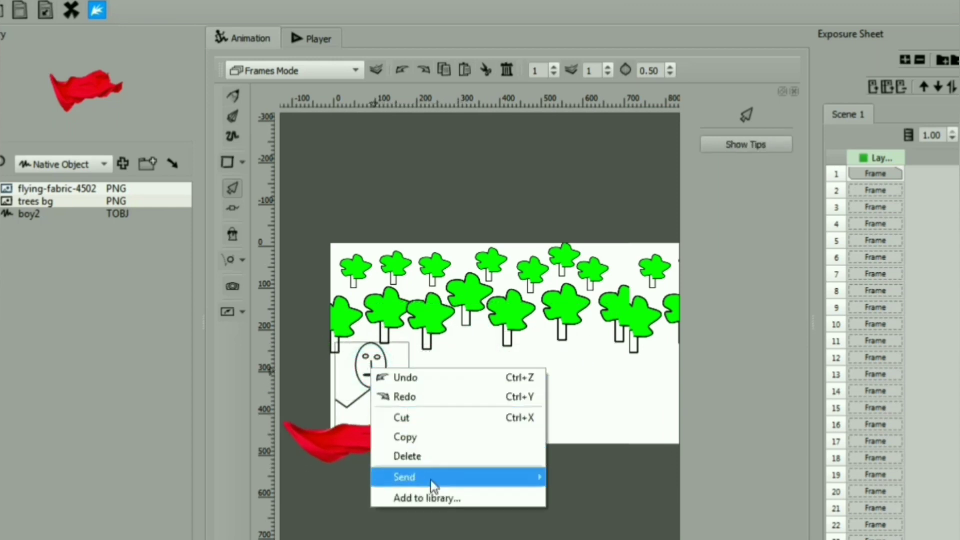
pyautogui.moveTo(431, 482)
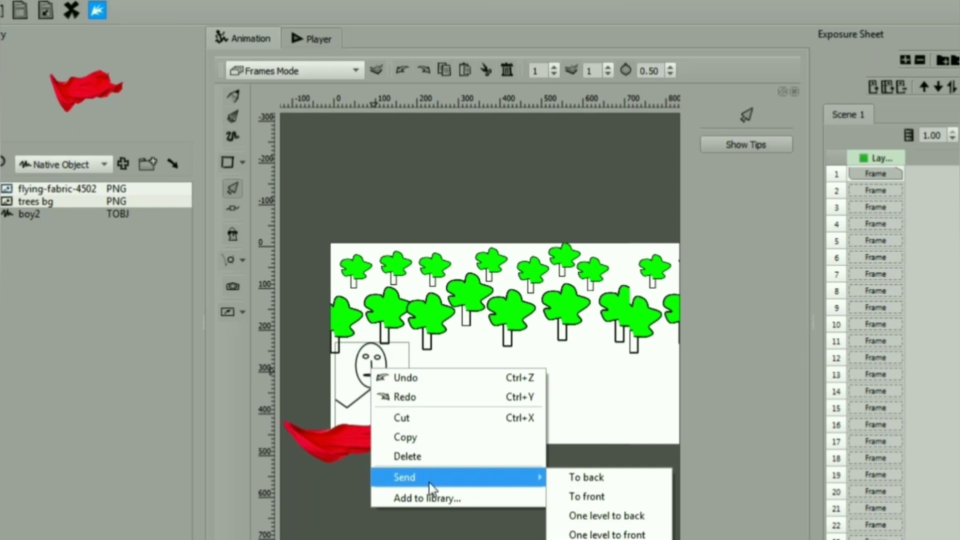
pyautogui.click(600, 496)
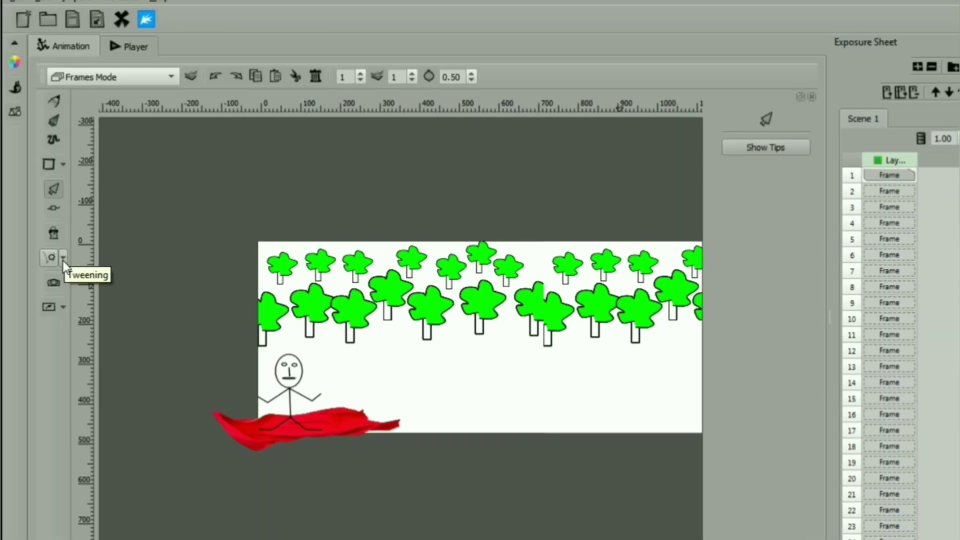
# Step: Create a motion tween named tween00 for the grouped boy and fabric, and start setting its path properties
pyautogui.click(64, 258)
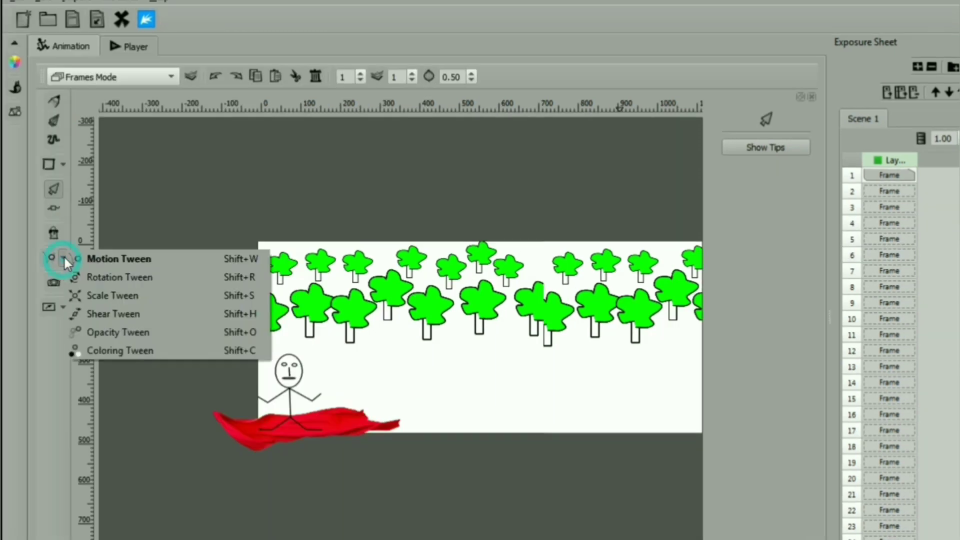
pyautogui.click(103, 256)
pyautogui.click(796, 155)
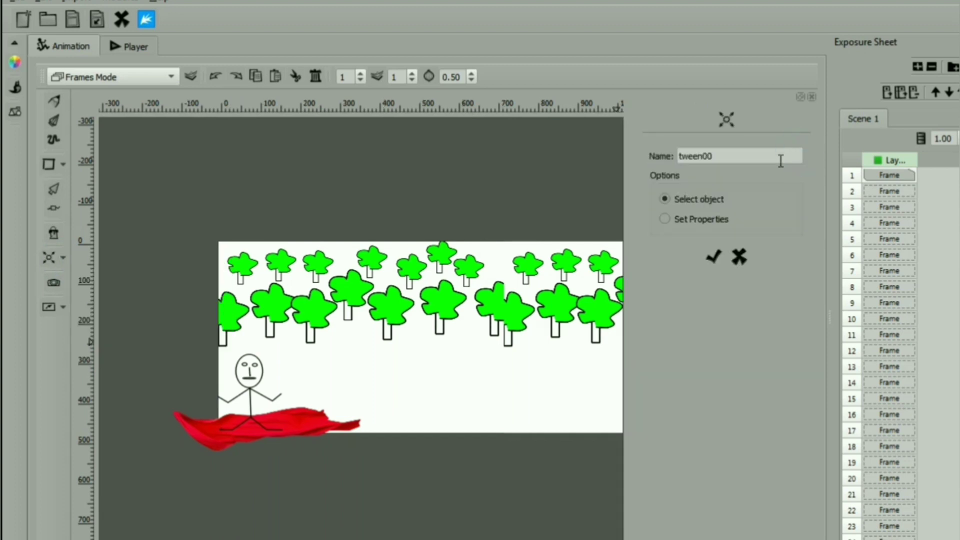
pyautogui.click(250, 385)
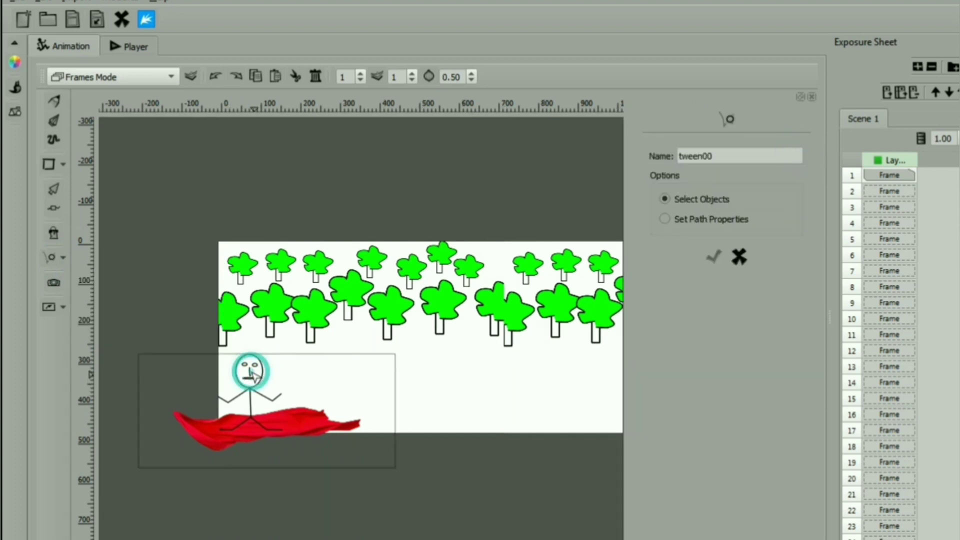
pyautogui.click(679, 220)
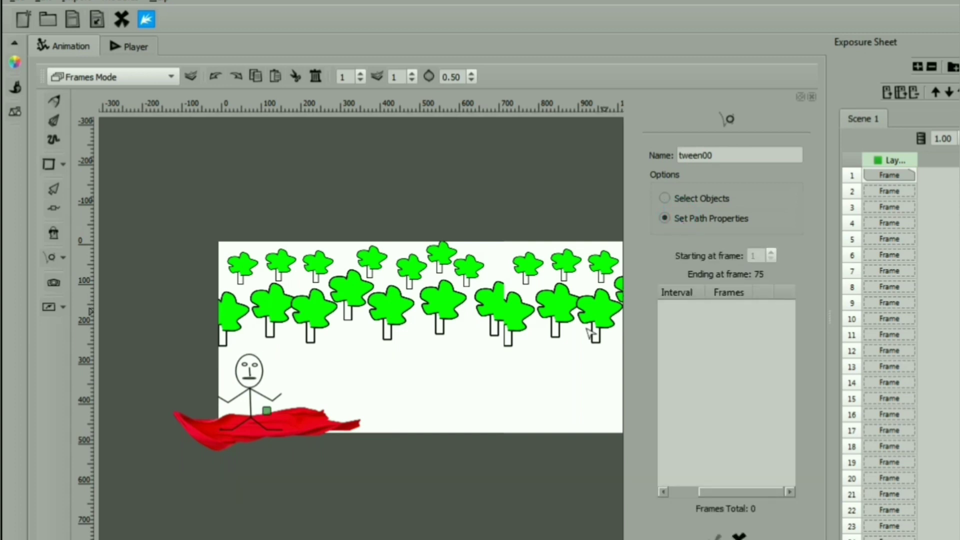
# Step: Draw a three-segment zigzag motion path from the boy rightwards, back towards the middle, and up to the distant trees
pyautogui.click(529, 396)
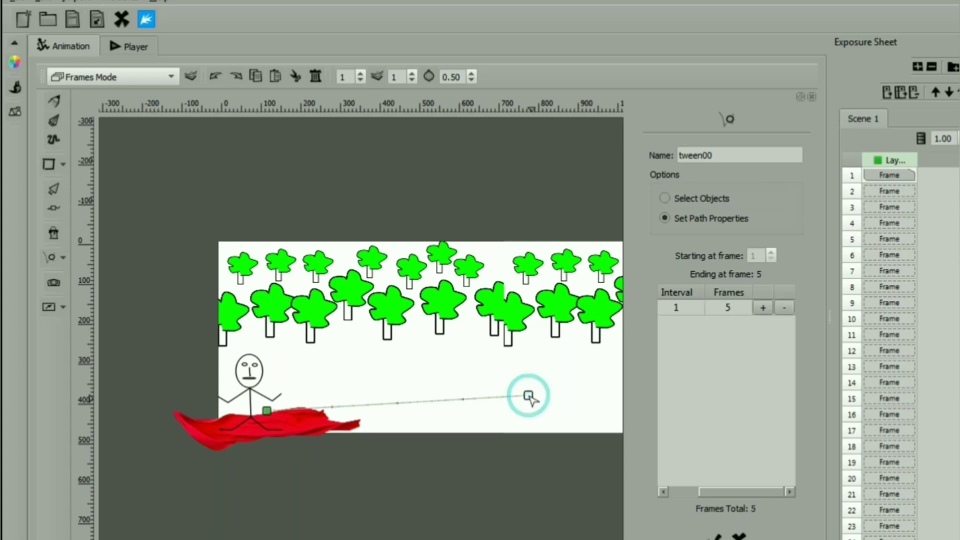
pyautogui.click(366, 365)
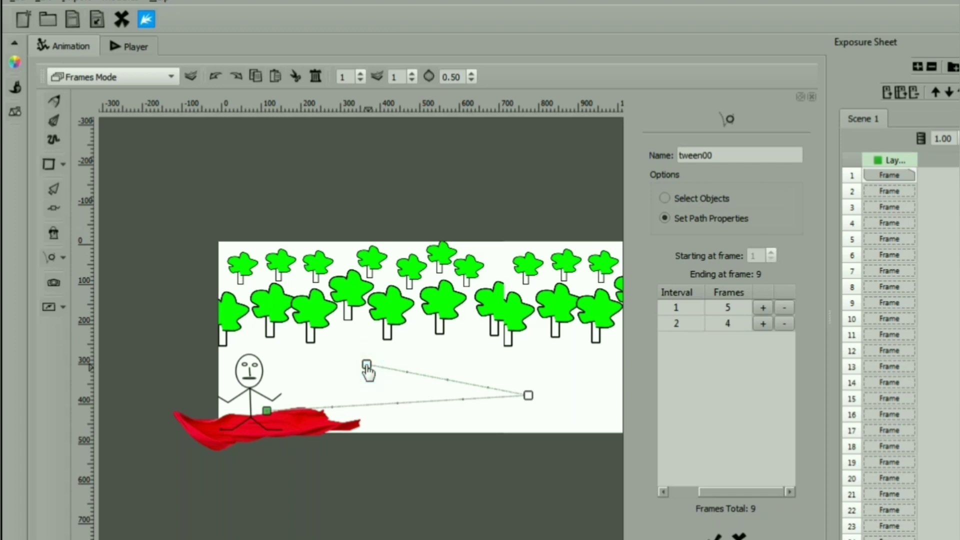
pyautogui.click(621, 255)
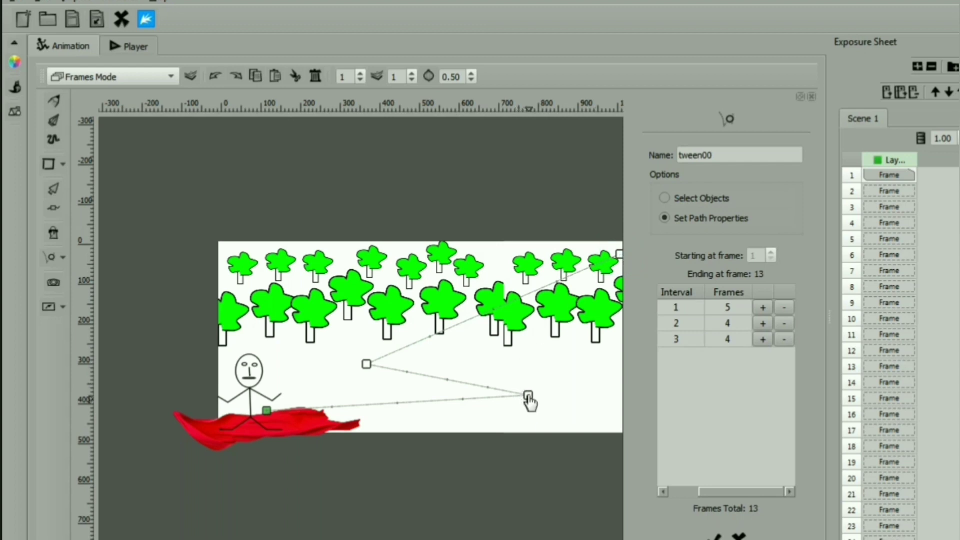
# Step: Bend the motion path into a smooth S-curve, set its intervals to 30, 20 and 30 frames, and save the tween
pyautogui.moveTo(529, 396); pyautogui.dragTo(508, 438)
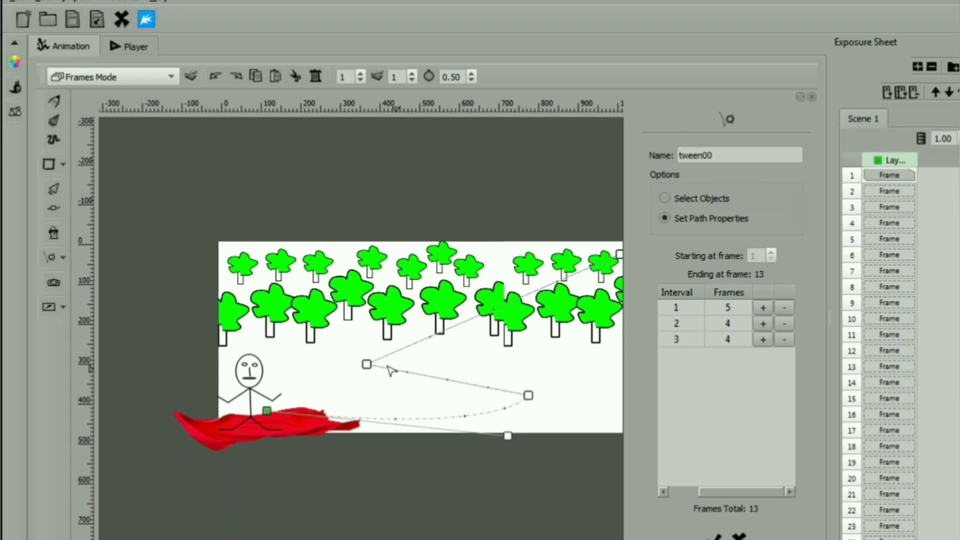
pyautogui.moveTo(367, 365); pyautogui.dragTo(590, 368)
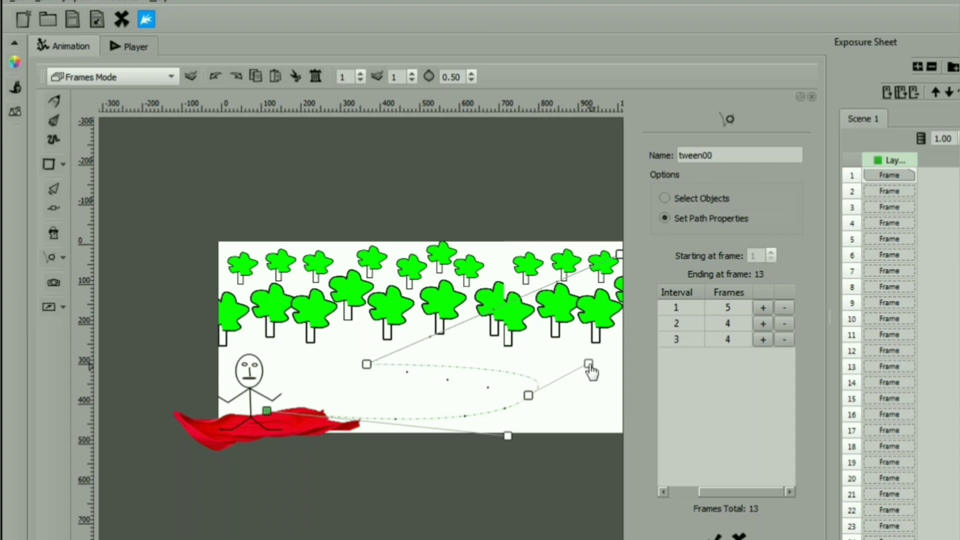
pyautogui.moveTo(620, 255); pyautogui.dragTo(289, 341)
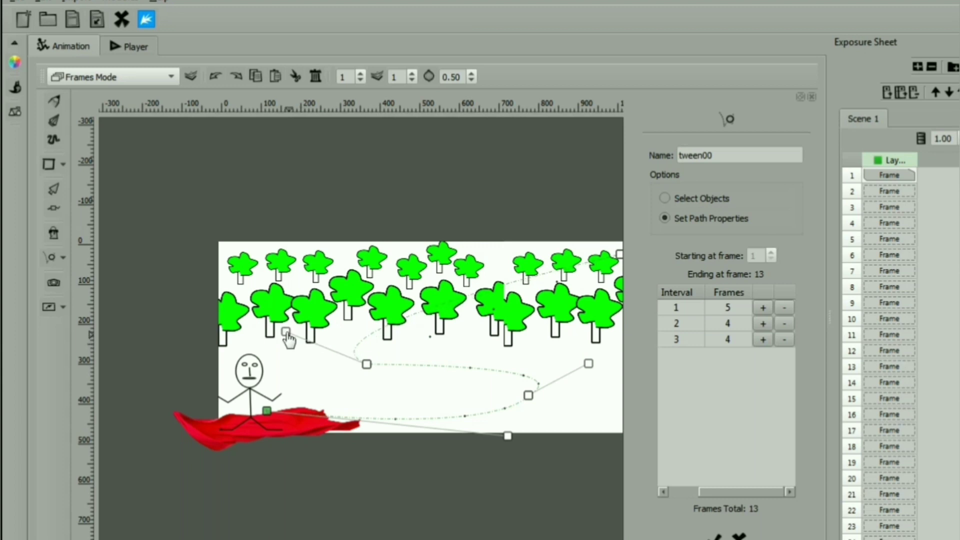
pyautogui.click(715, 536)
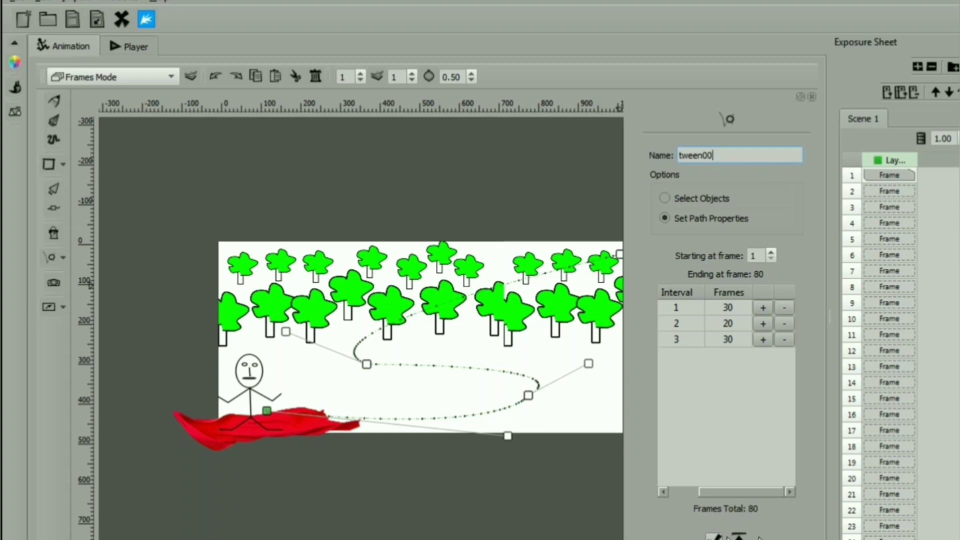
# Step: Play the animation to check the motion along the path, and go back to object selection in the animation workspace
pyautogui.click(133, 46)
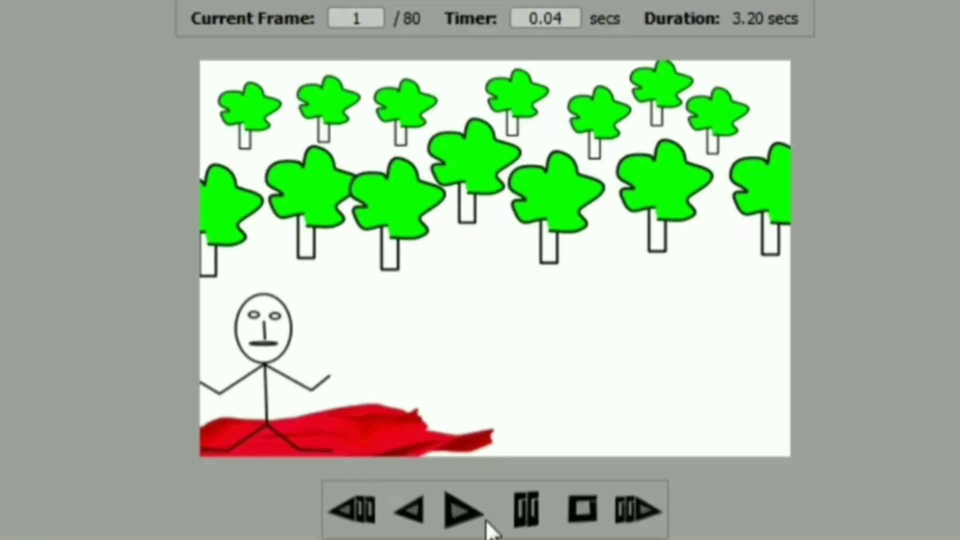
pyautogui.click(461, 509)
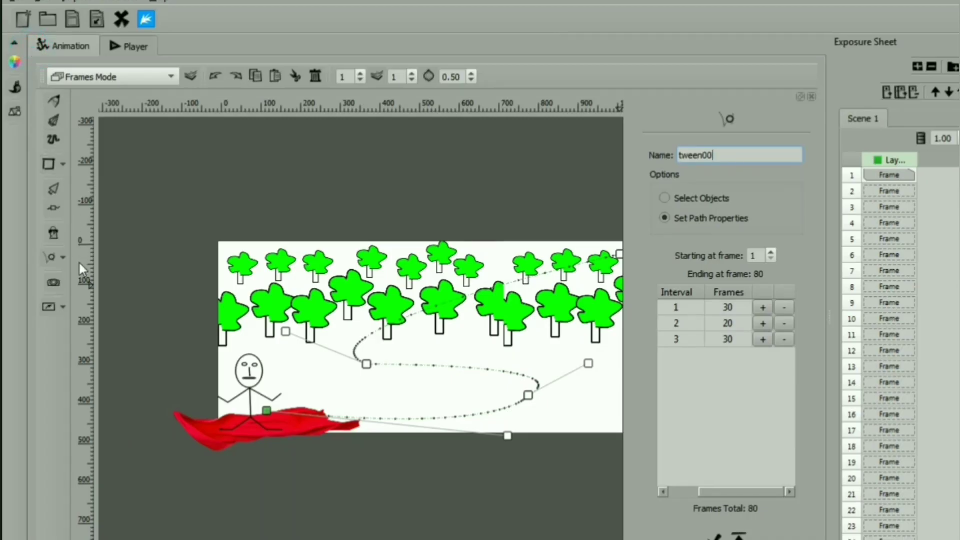
pyautogui.click(53, 188)
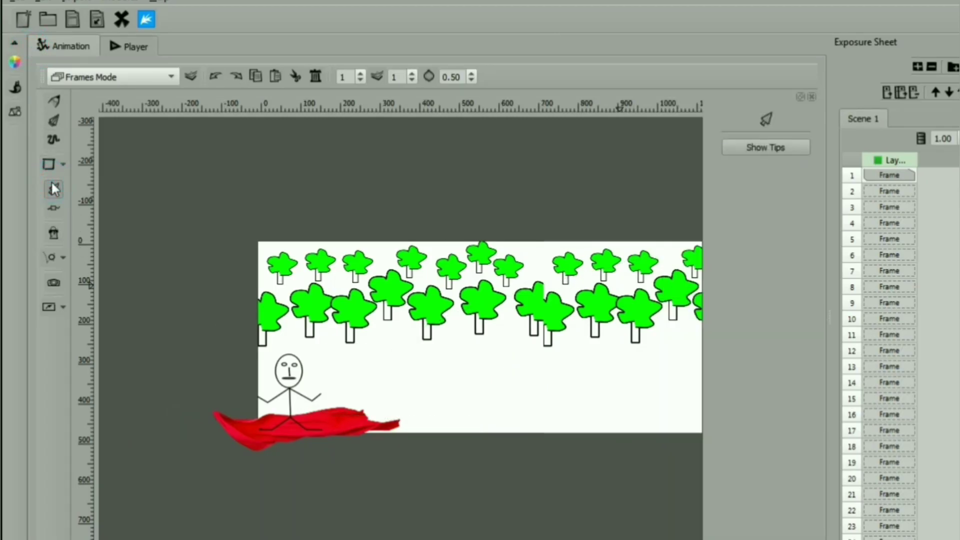
# Step: Apply a scale tween named tween00 to the boy and fabric: frames 1 to 80, Width & Height, factor 0.990, 80 iterations
pyautogui.click(64, 257)
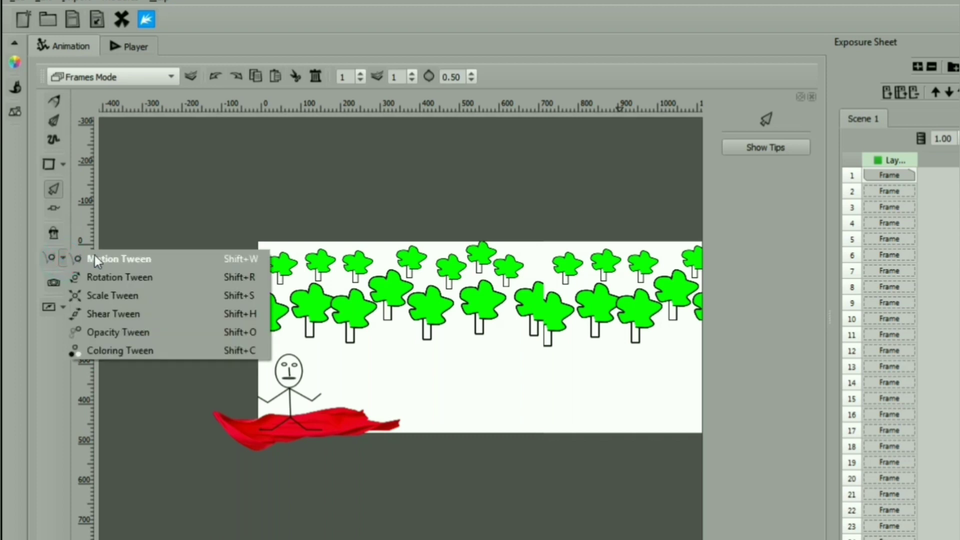
pyautogui.click(110, 295)
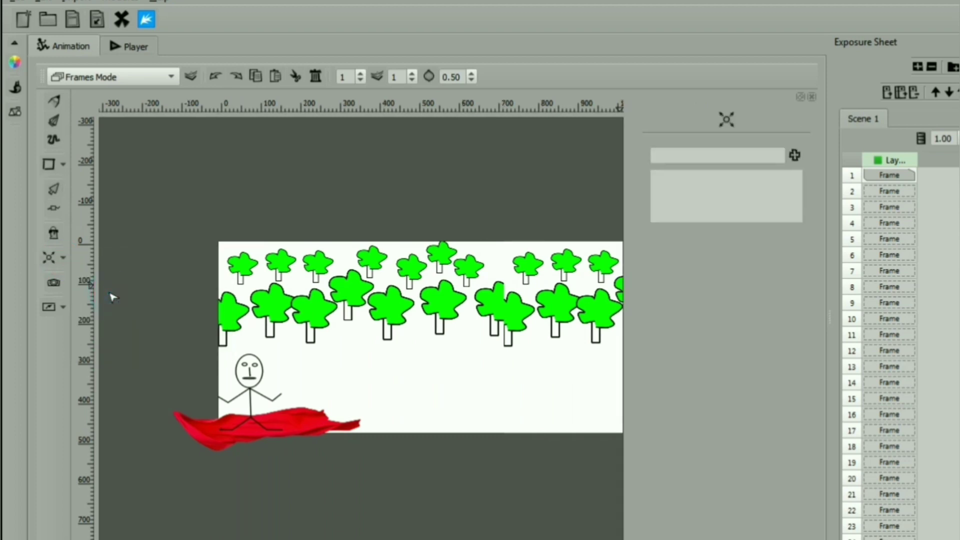
pyautogui.click(798, 155)
pyautogui.click(796, 155)
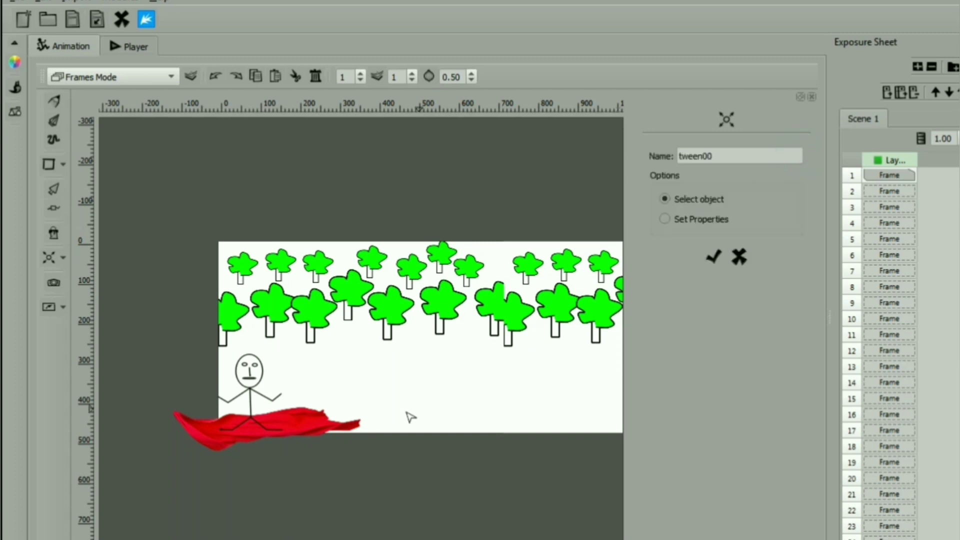
pyautogui.click(247, 381)
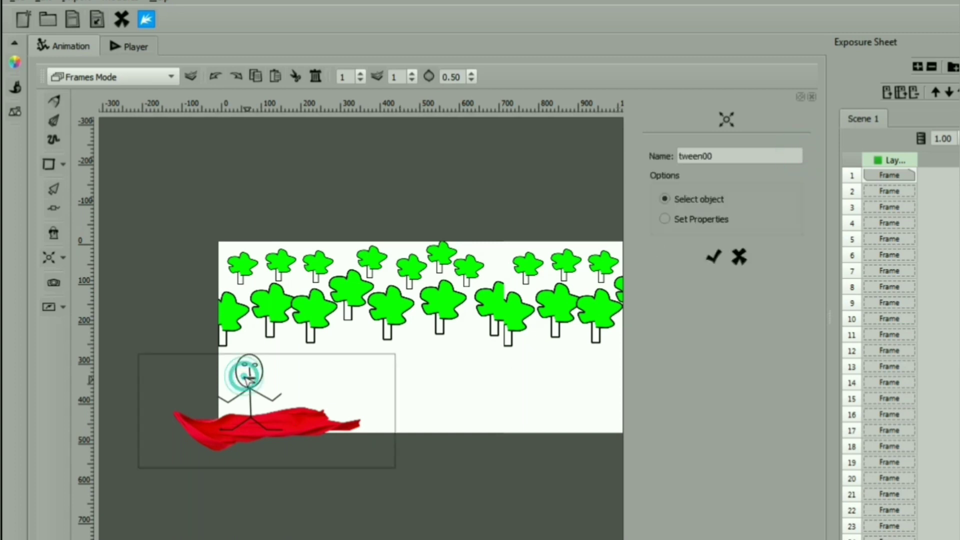
pyautogui.click(666, 219)
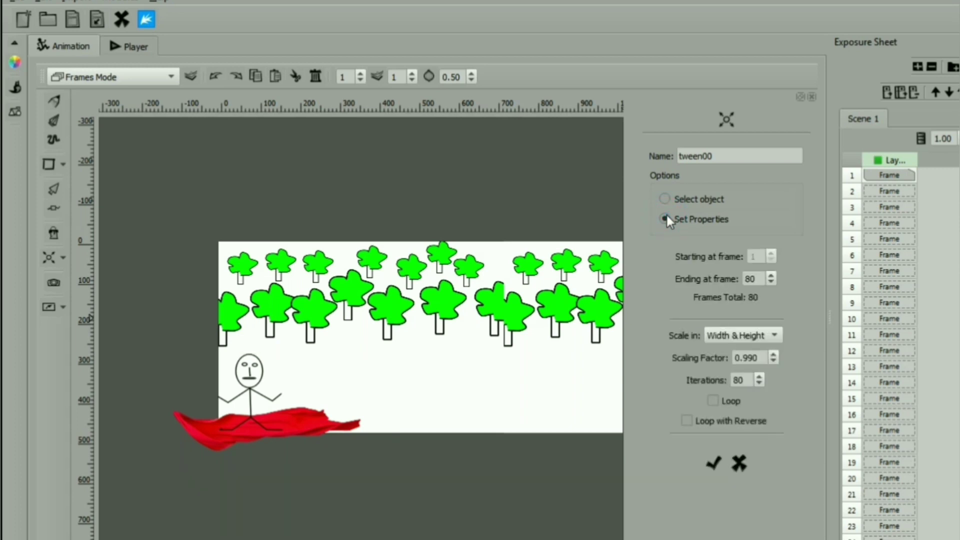
pyautogui.click(715, 465)
pyautogui.click(53, 183)
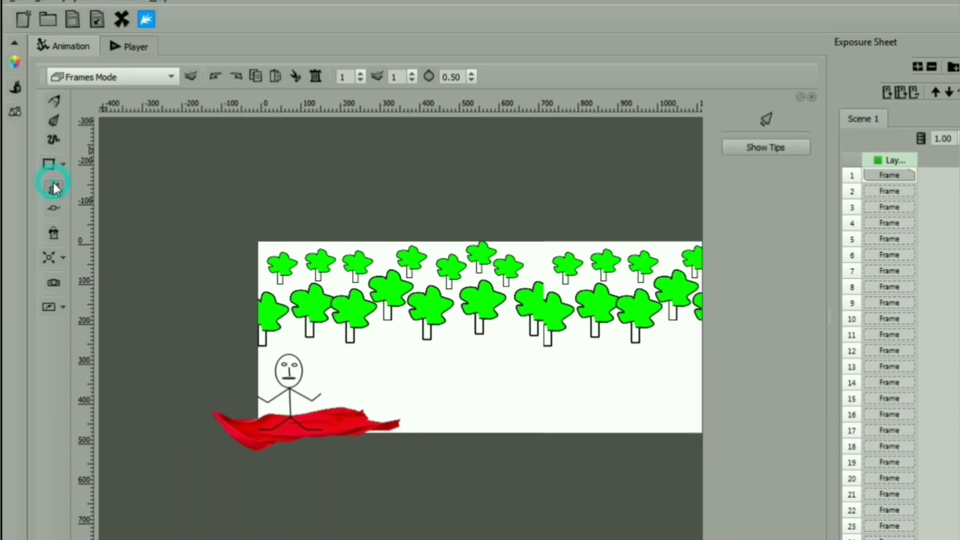
# Step: Play the 80-frame animation to check the scaling of the boy and fabric along the path
pyautogui.click(130, 45)
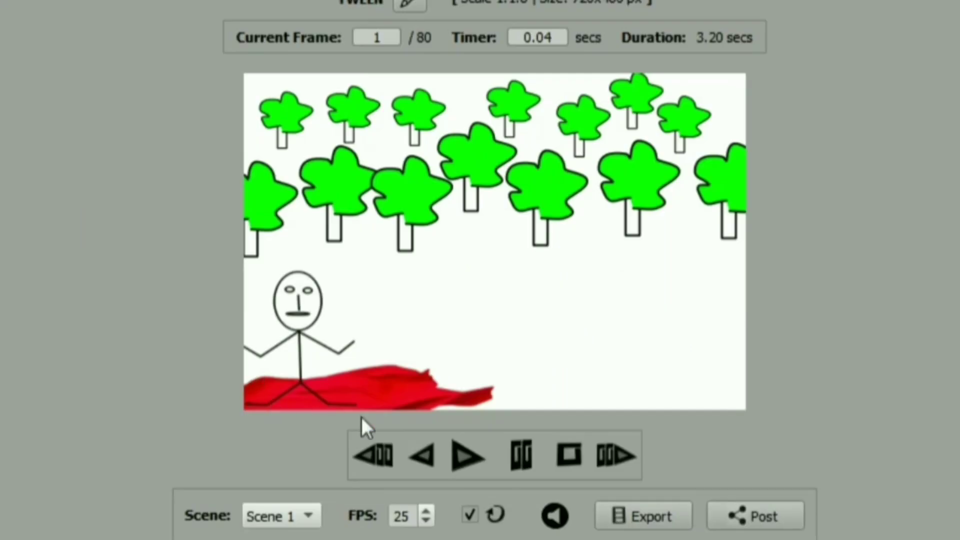
pyautogui.click(458, 463)
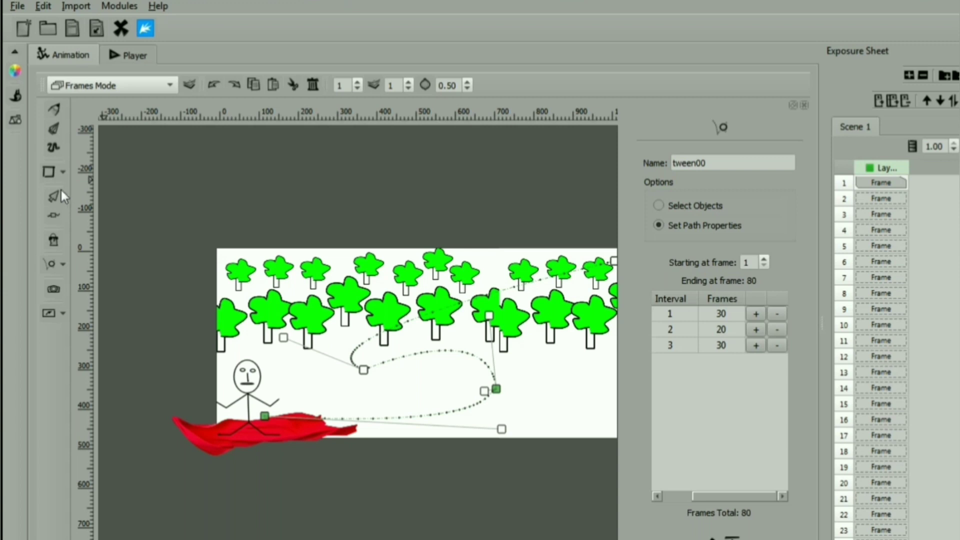
# Step: Switch to object selection and play the finished scene of the boy on the fabric
pyautogui.click(50, 197)
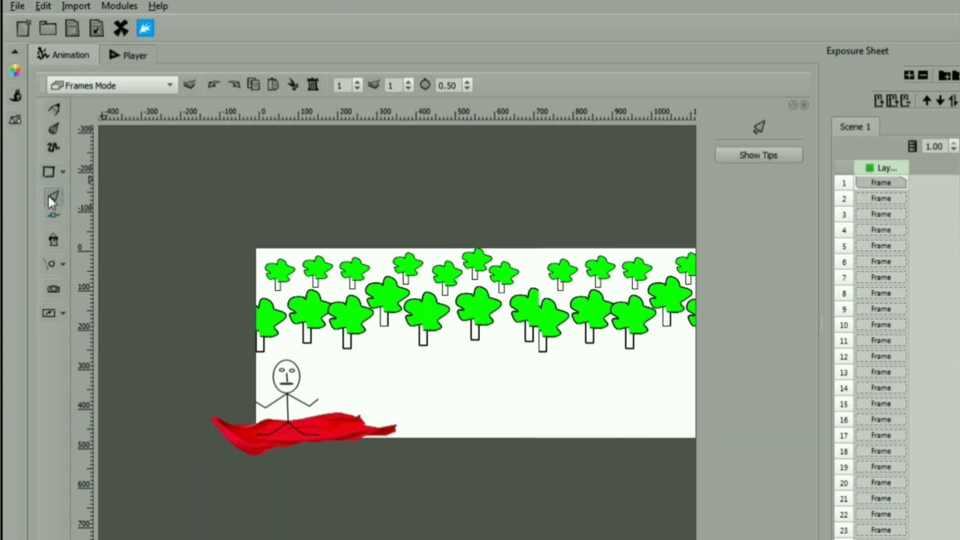
pyautogui.click(118, 56)
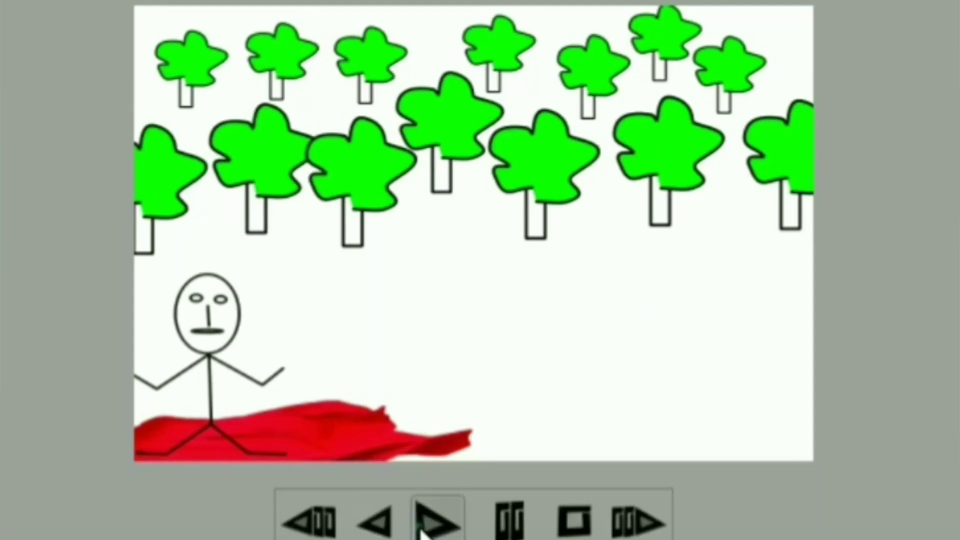
pyautogui.click(423, 528)
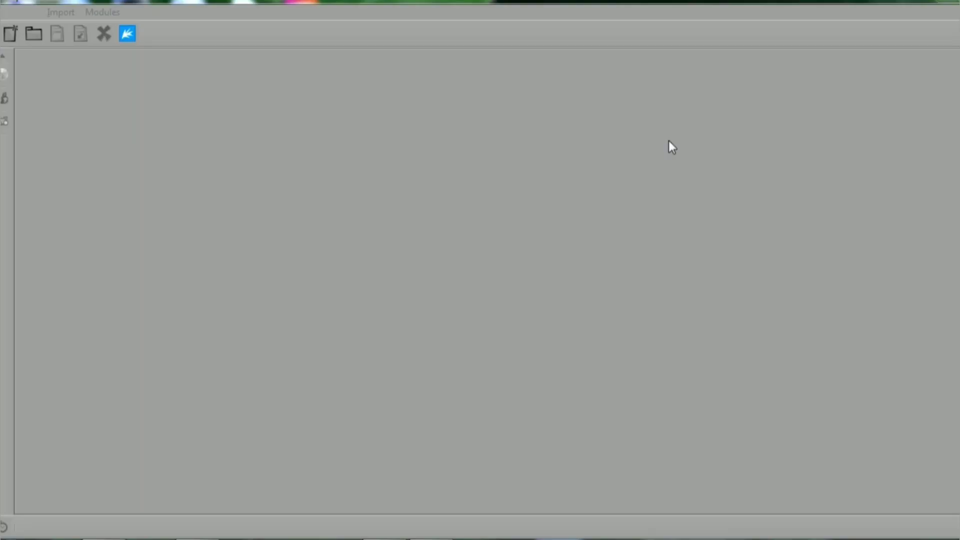
# Step: Create a new project named rotation tweet with the default 720 x 480, 25 FPS settings
pyautogui.click(34, 87)
pyautogui.click(10, 34)
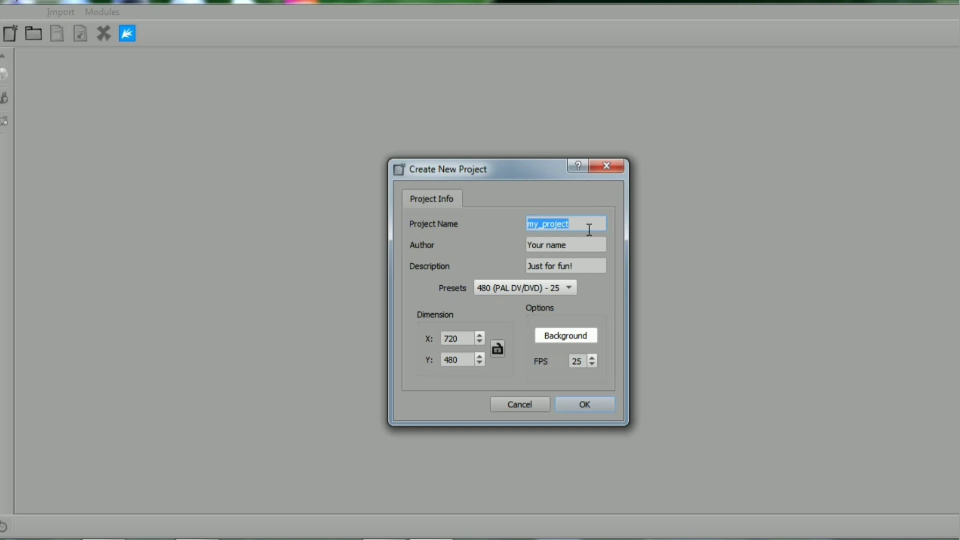
pyautogui.write('t')
pyautogui.press('BackSpace')
pyautogui.write('rotation tweet')
pyautogui.click(578, 407)
# Step: Add the trees bg image to the vector dynamic background and the car2 image to the vector static background
pyautogui.click(111, 206)
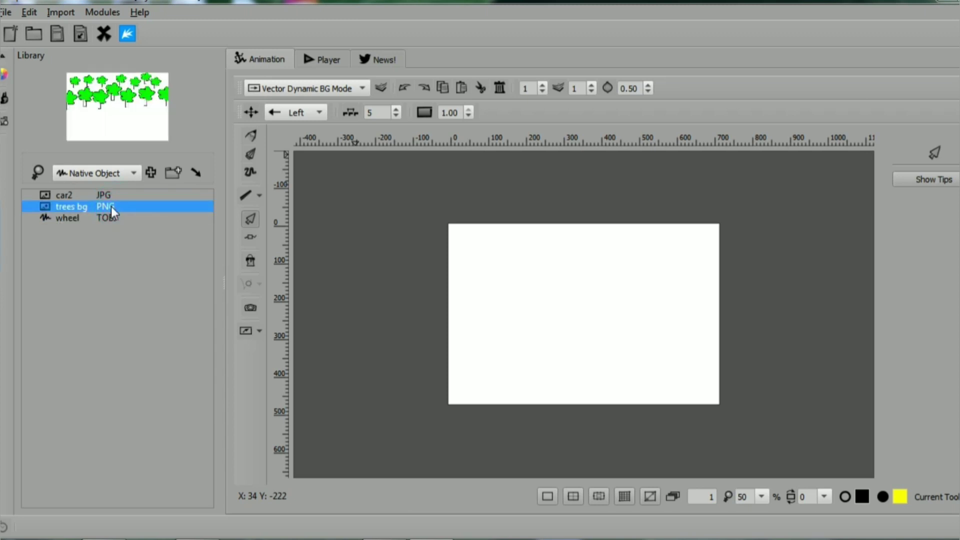
pyautogui.doubleClick(111, 206)
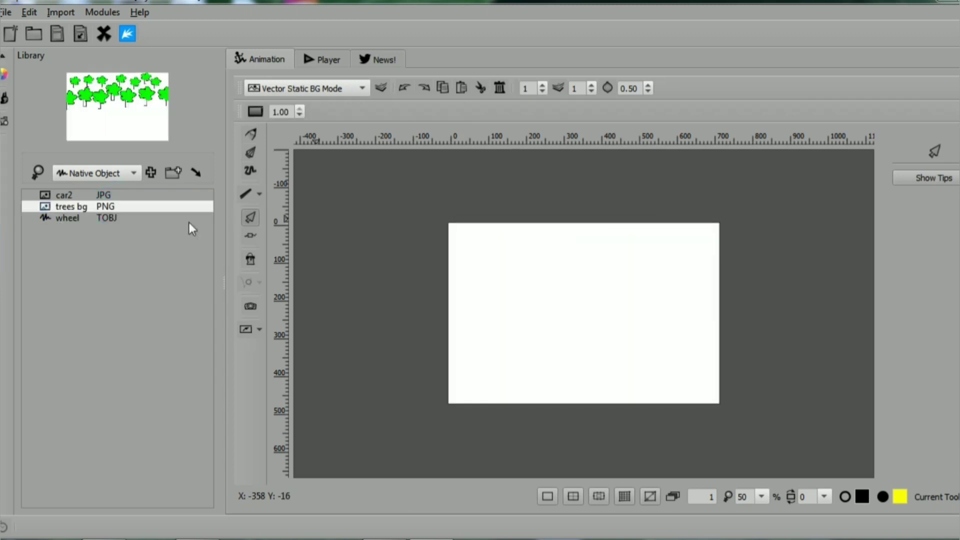
pyautogui.click(86, 196)
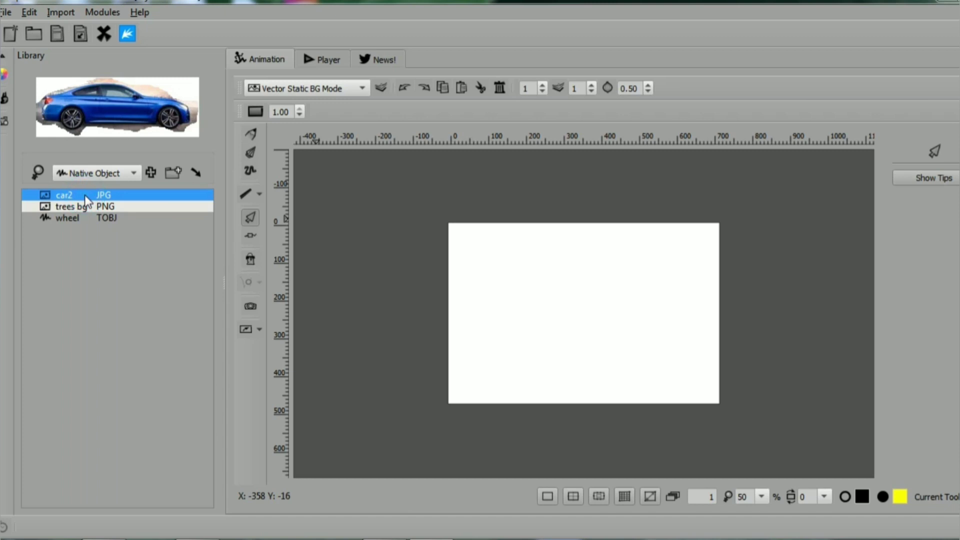
pyautogui.doubleClick(85, 194)
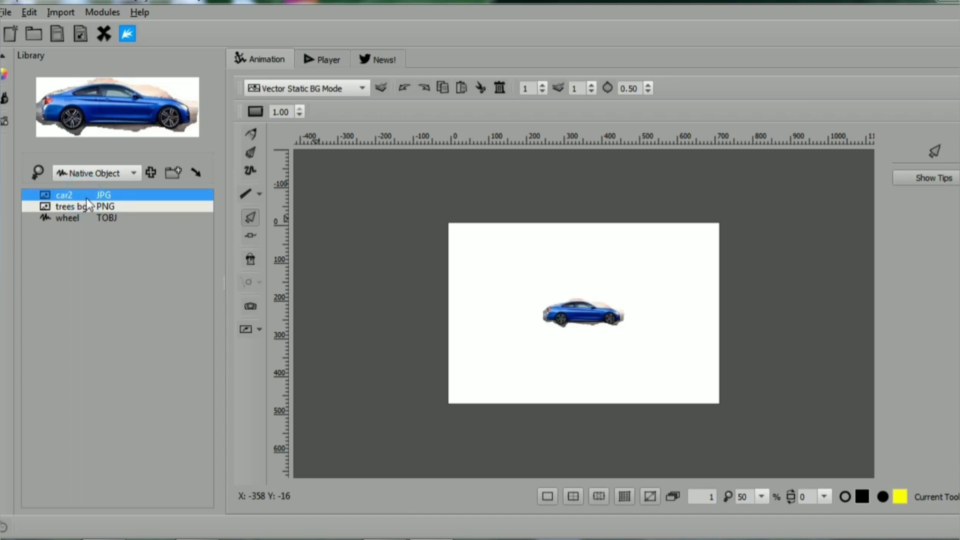
# Step: Enlarge the car to about 300 px wide and move it to the lower part of the canvas
pyautogui.click(586, 318)
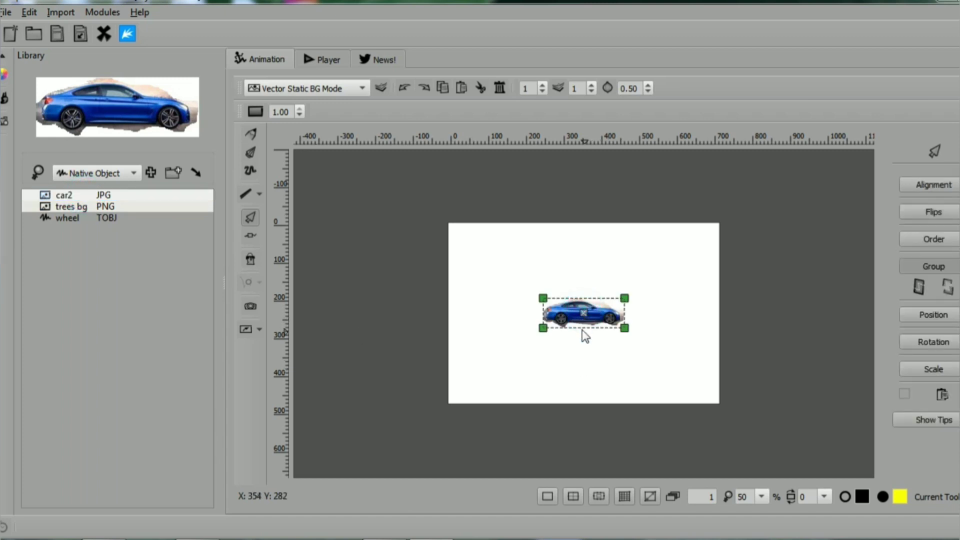
pyautogui.moveTo(625, 331); pyautogui.dragTo(642, 344)
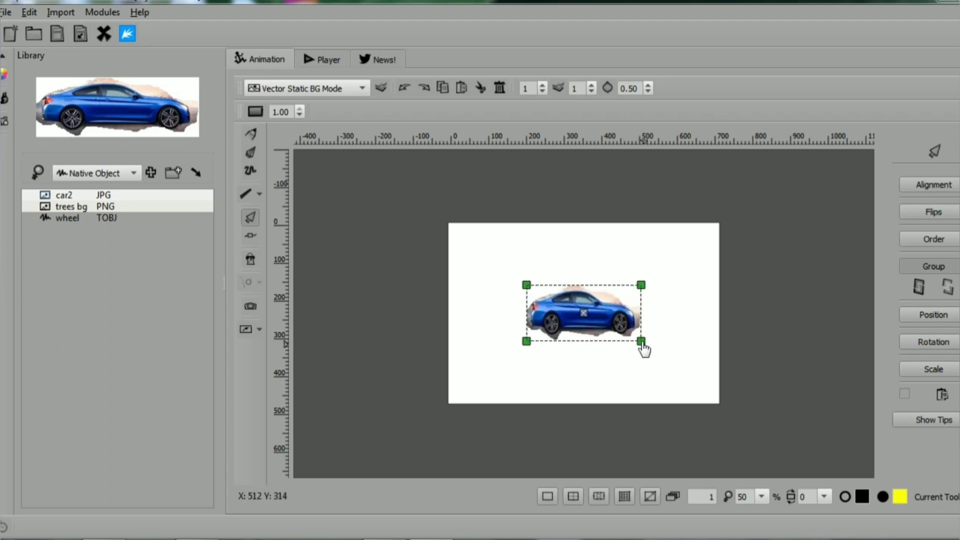
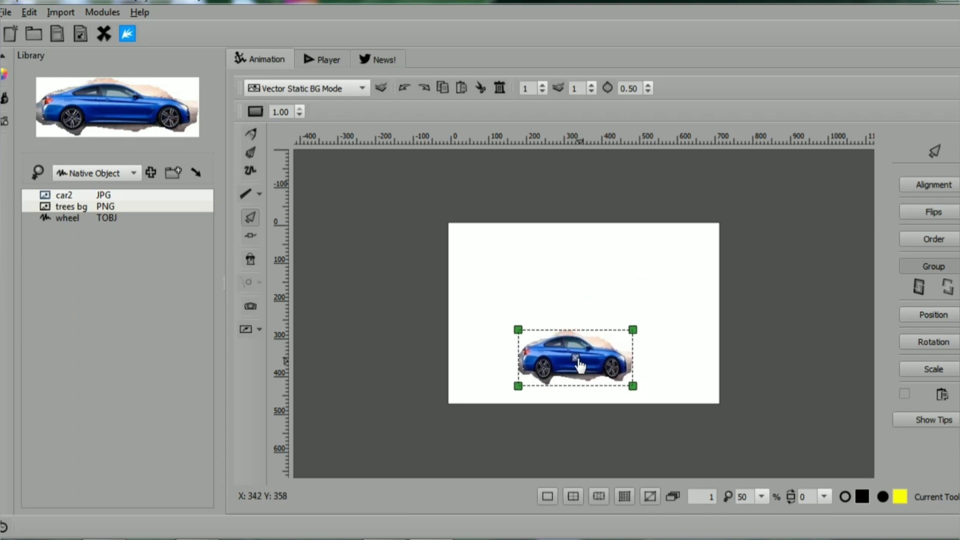
pyautogui.click(695, 314)
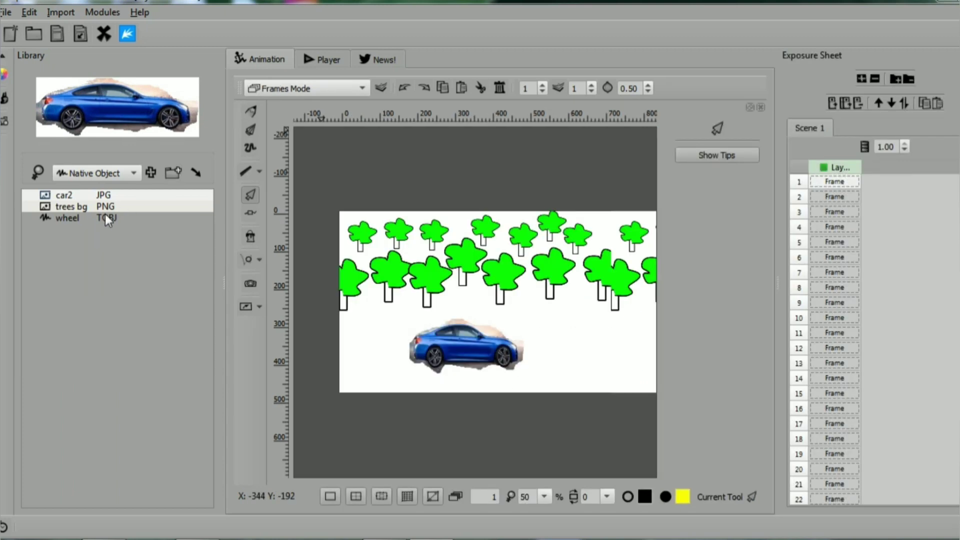
# Step: Add two copies of the library wheel to the first frame, placing one just in front of the car
pyautogui.click(106, 217)
pyautogui.doubleClick(108, 217)
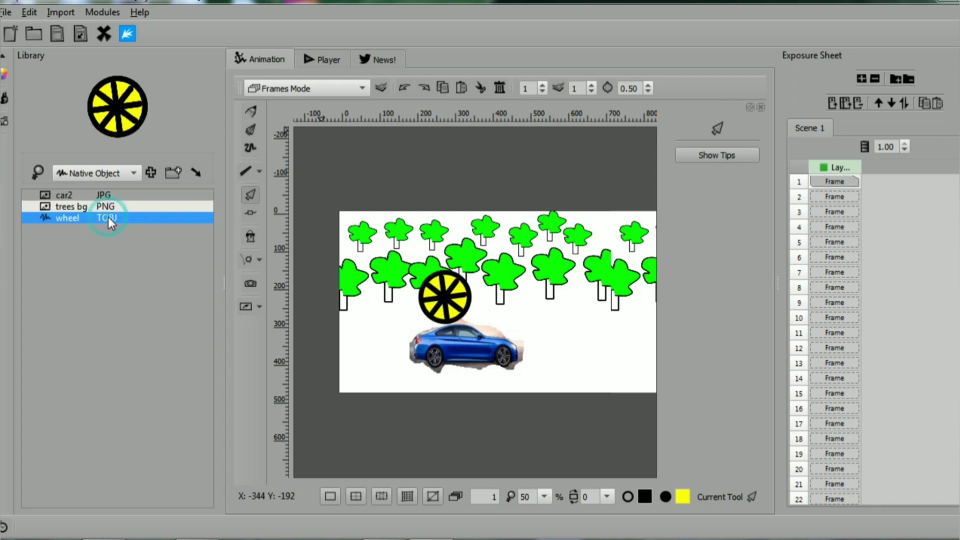
pyautogui.click(340, 355)
pyautogui.click(450, 300)
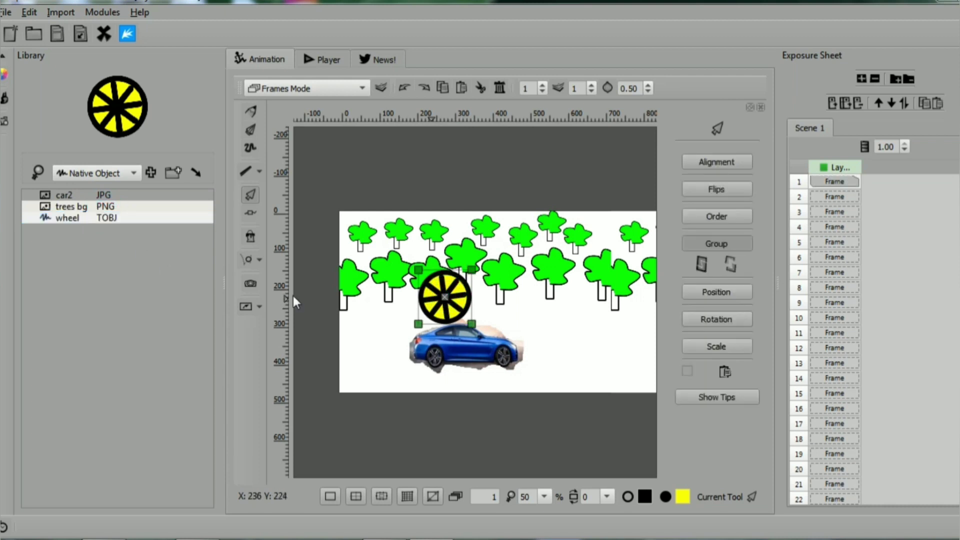
pyautogui.moveTo(444, 297); pyautogui.dragTo(569, 345)
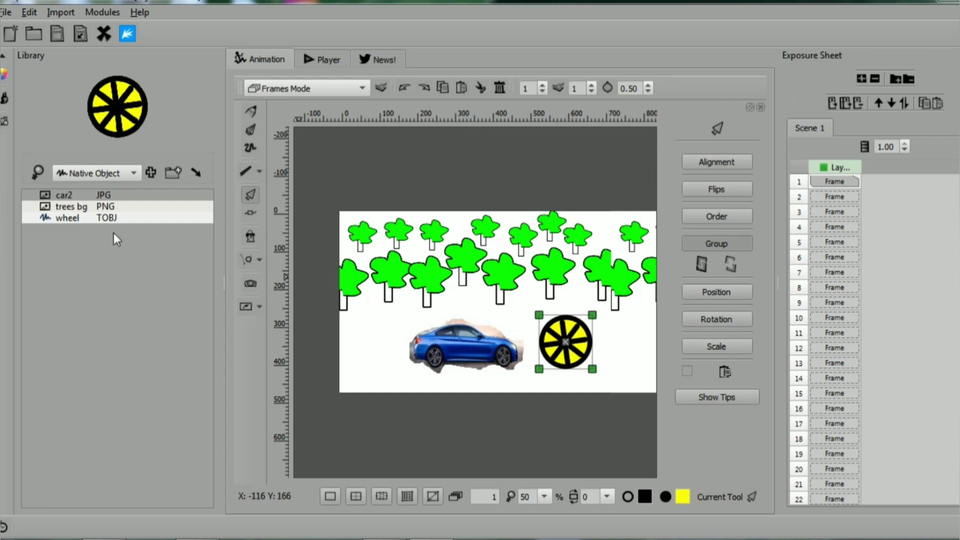
pyautogui.doubleClick(102, 218)
pyautogui.click(299, 346)
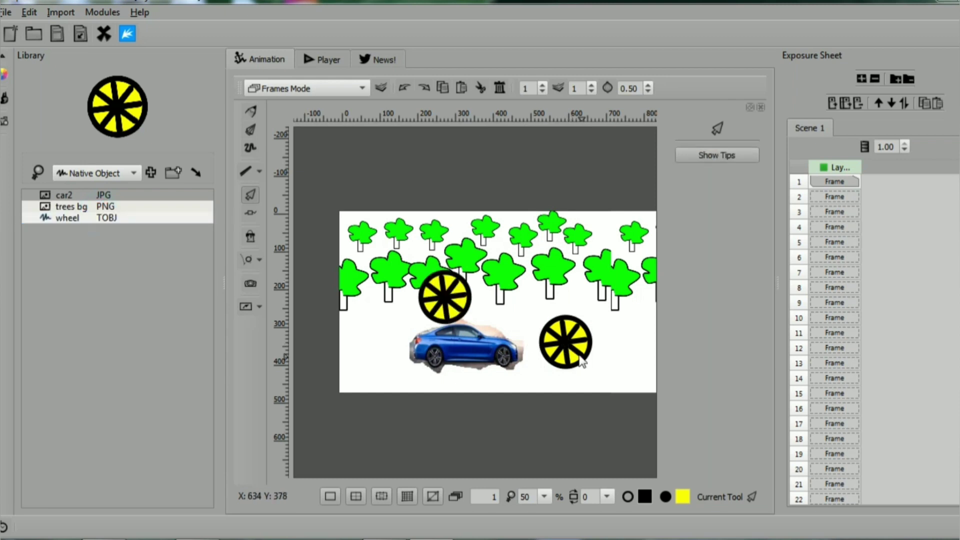
# Step: Shrink the wheel in front of the car and fit it over the car's front wheel
pyautogui.click(573, 355)
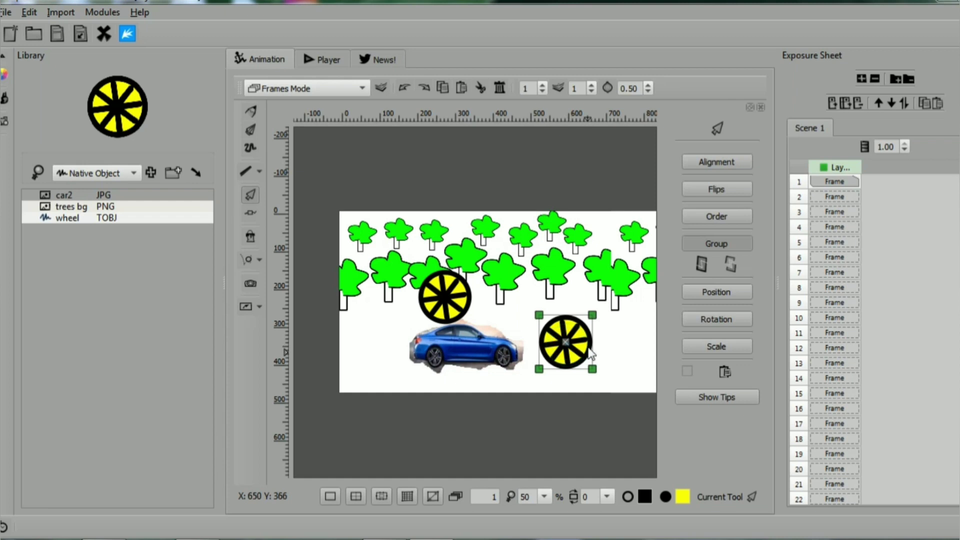
pyautogui.moveTo(568, 353); pyautogui.dragTo(509, 365)
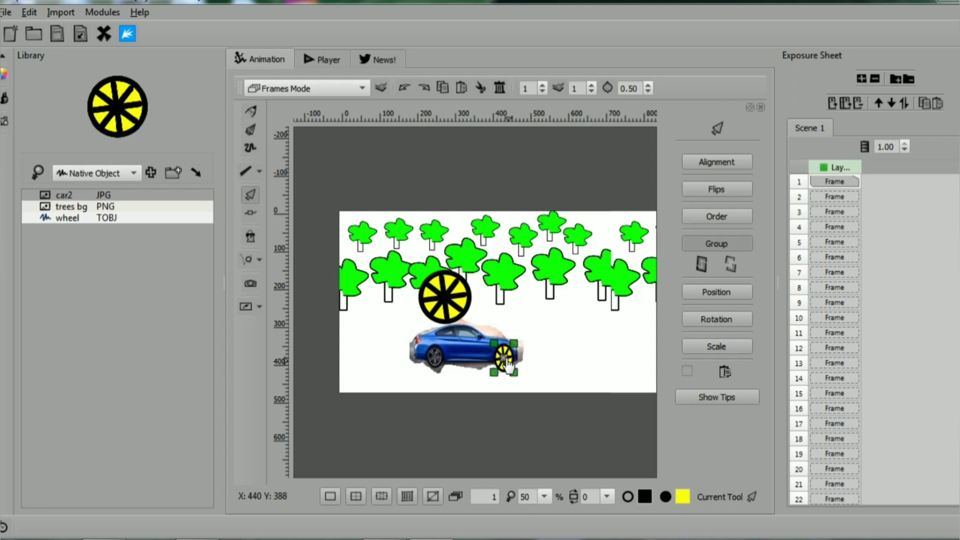
pyautogui.click(580, 337)
pyautogui.click(507, 358)
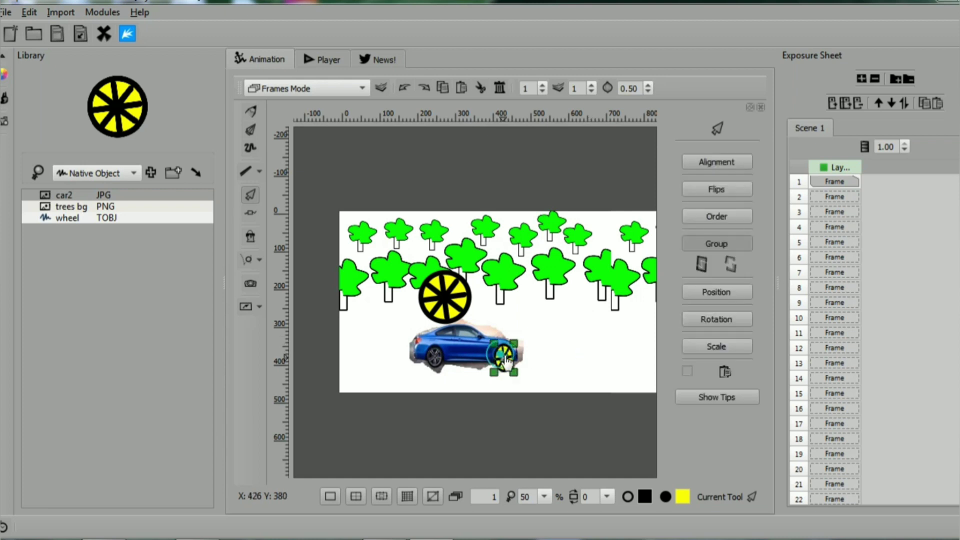
pyautogui.moveTo(507, 358)
pyautogui.mouseDown()
pyautogui.moveTo(517, 345)
pyautogui.moveTo(517, 353)
pyautogui.mouseUp()
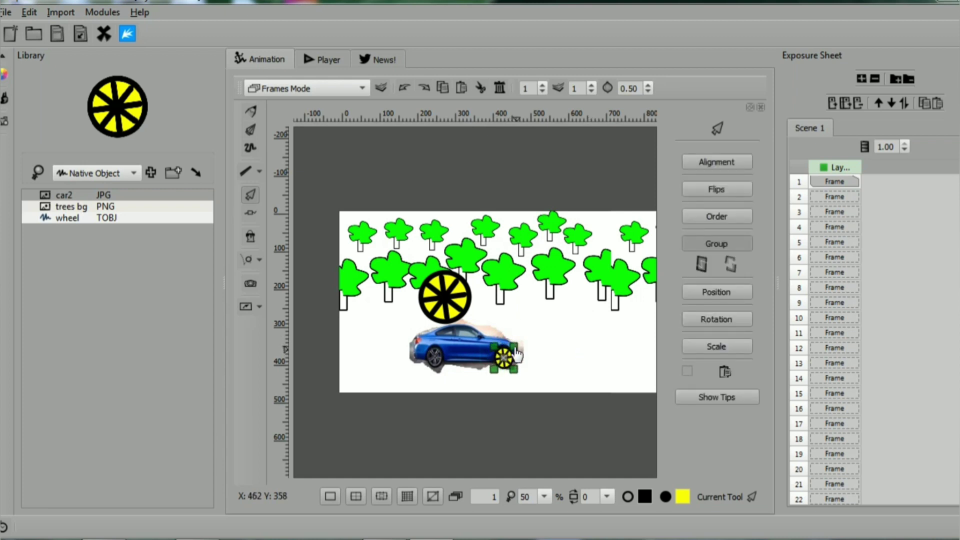
pyautogui.click(557, 350)
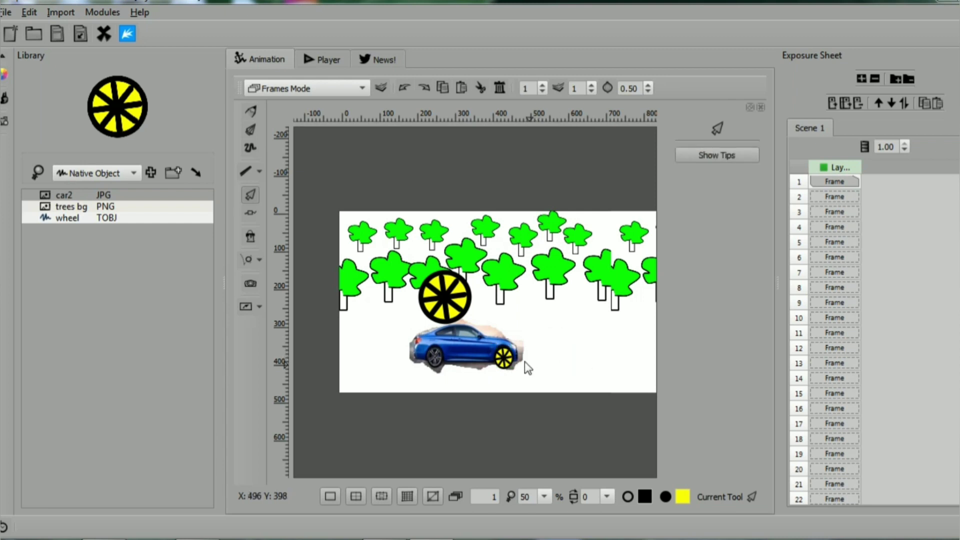
pyautogui.click(504, 359)
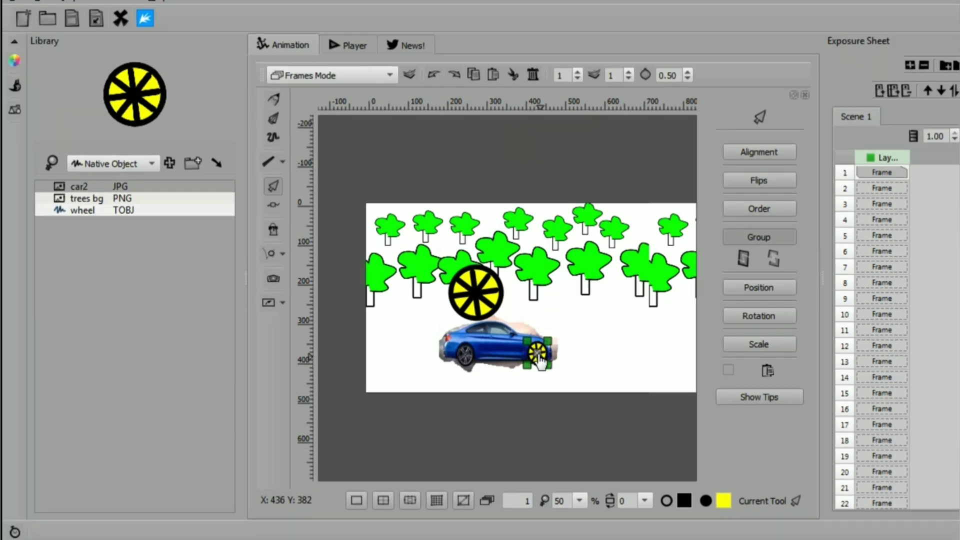
pyautogui.click(654, 357)
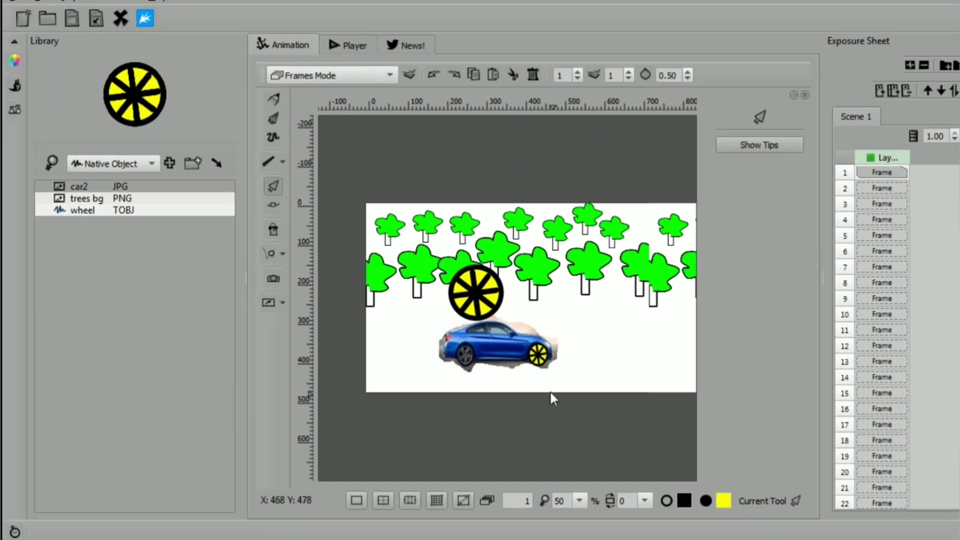
# Step: Copy the small yellow wheel, paste it, and place the copy over the car's rear wheel
pyautogui.click(537, 358)
pyautogui.rightClick(537, 357)
pyautogui.click(578, 438)
pyautogui.click(611, 364)
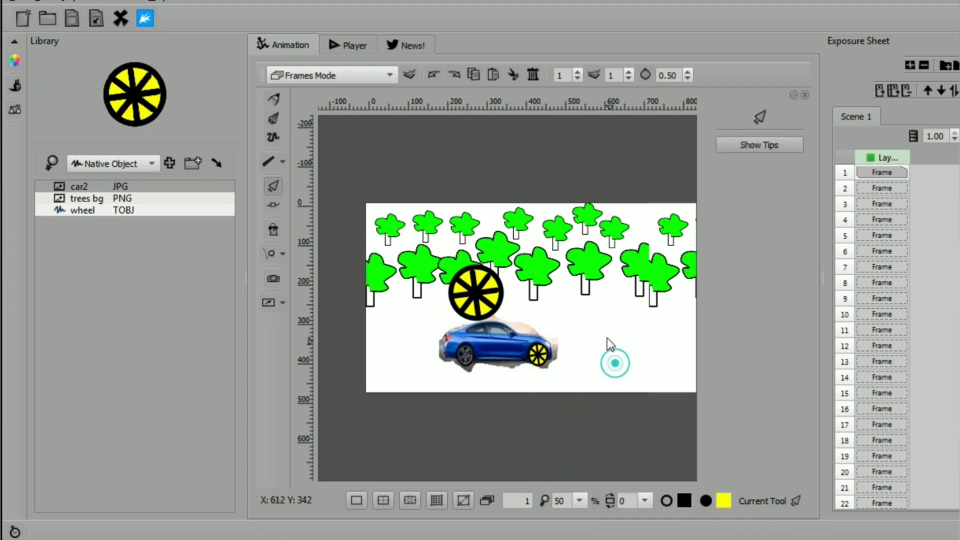
pyautogui.rightClick(607, 338)
pyautogui.click(645, 385)
pyautogui.click(609, 408)
pyautogui.moveTo(609, 410); pyautogui.dragTo(469, 365)
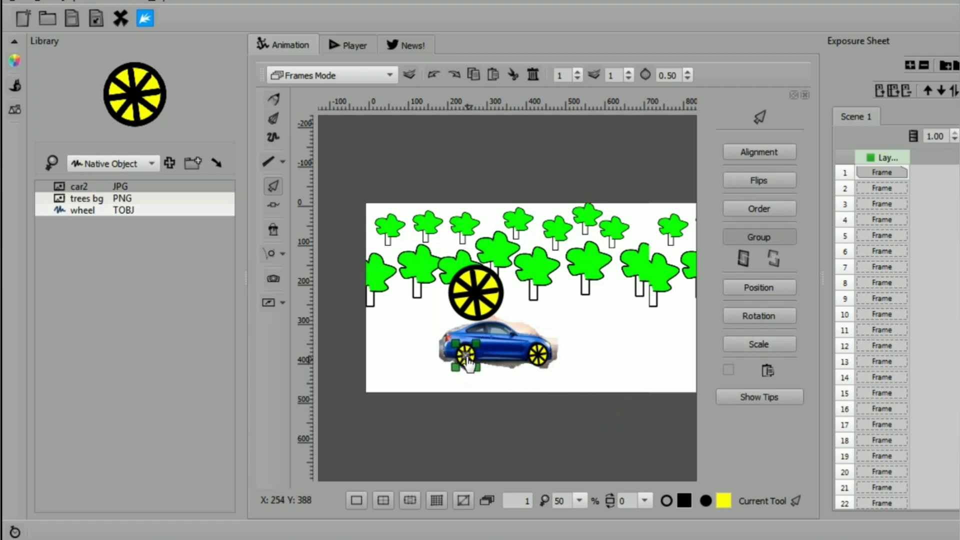
pyautogui.click(658, 342)
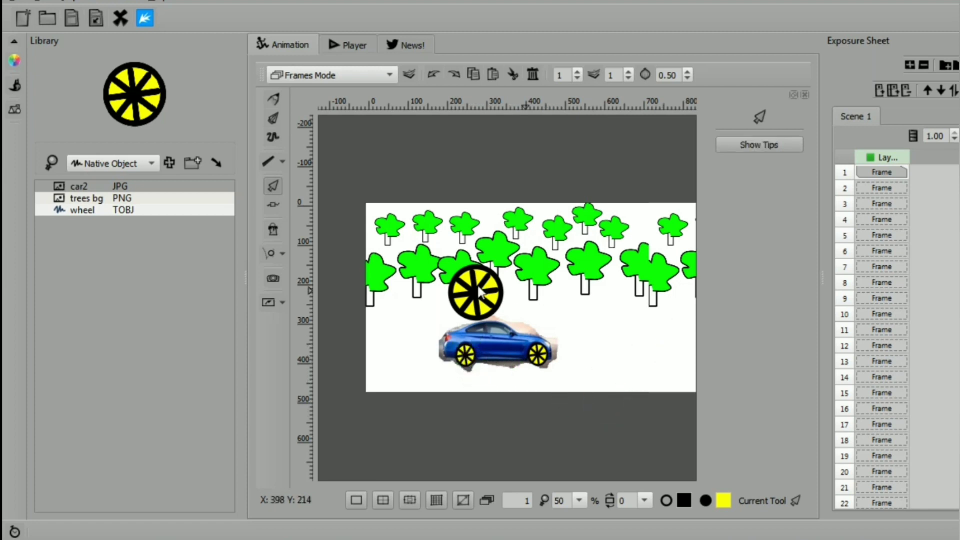
# Step: Delete the large spare wheel above the car
pyautogui.click(479, 289)
pyautogui.rightClick(478, 291)
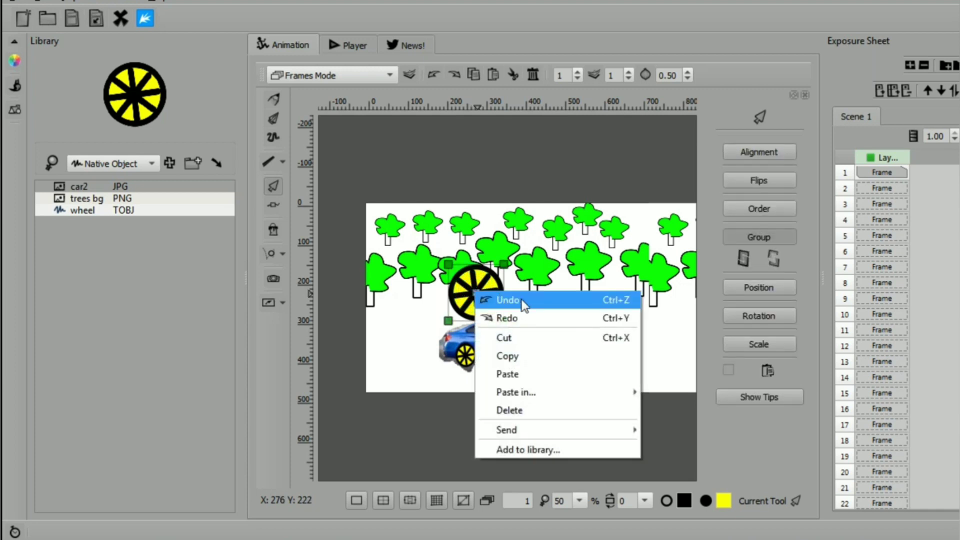
pyautogui.click(509, 411)
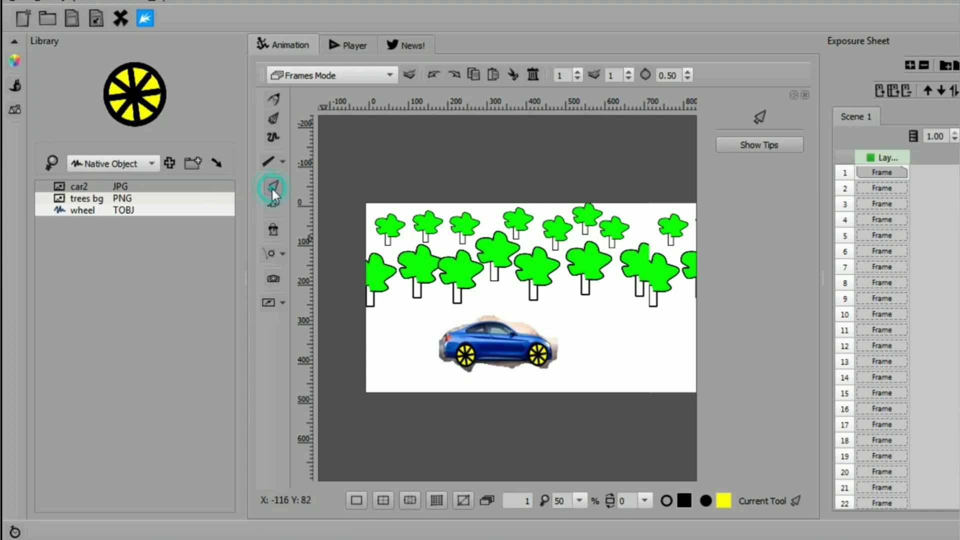
# Step: Create a rotation tween on the car's front wheel, running from frame 1 to frame 36
pyautogui.click(283, 254)
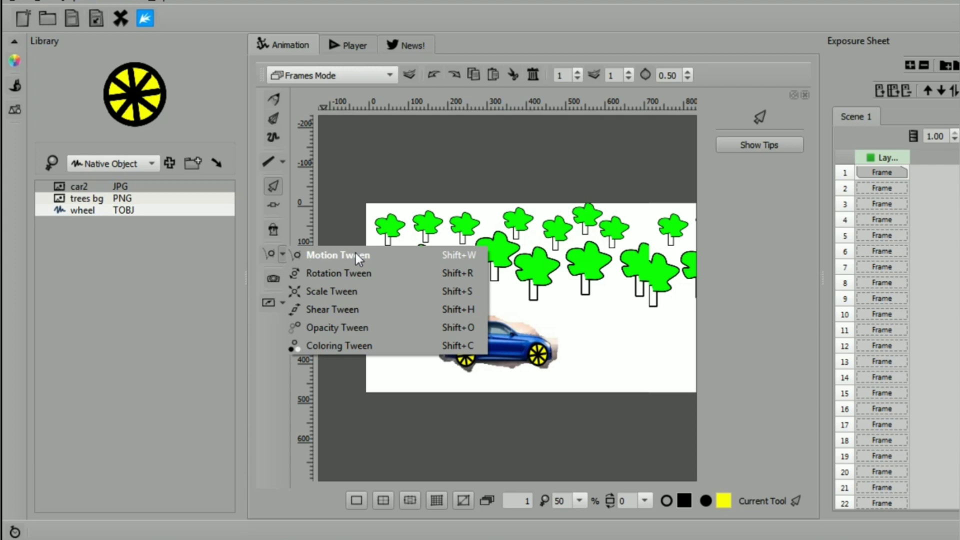
pyautogui.click(355, 273)
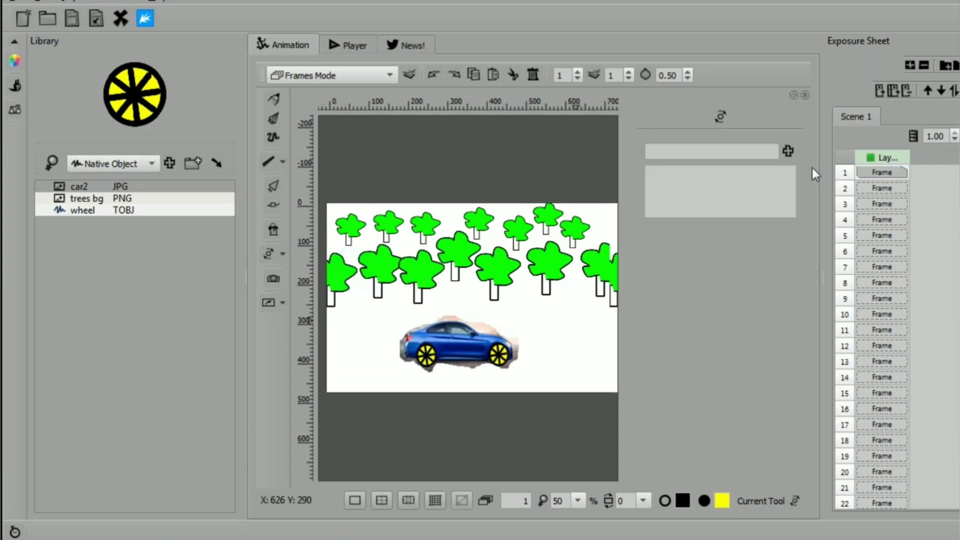
pyautogui.click(788, 152)
pyautogui.click(788, 152)
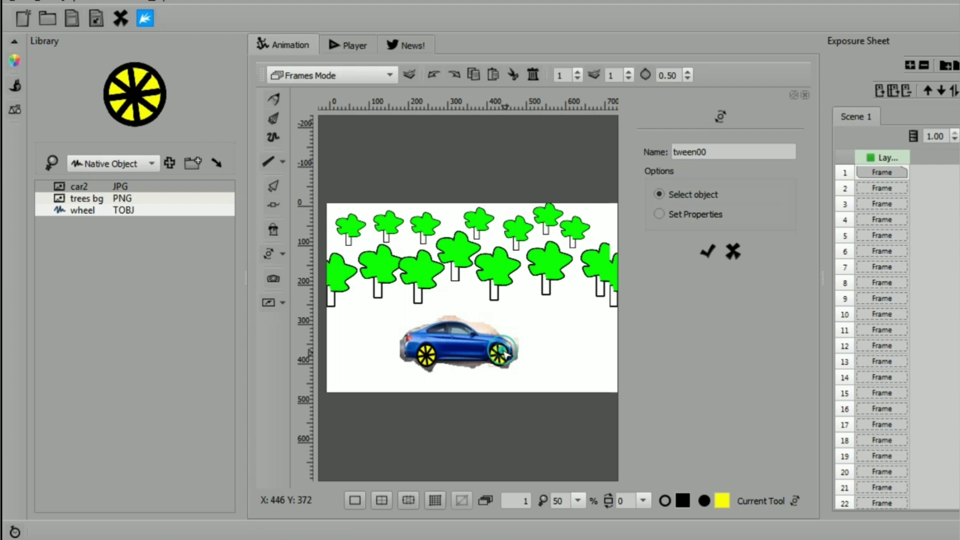
pyautogui.click(697, 218)
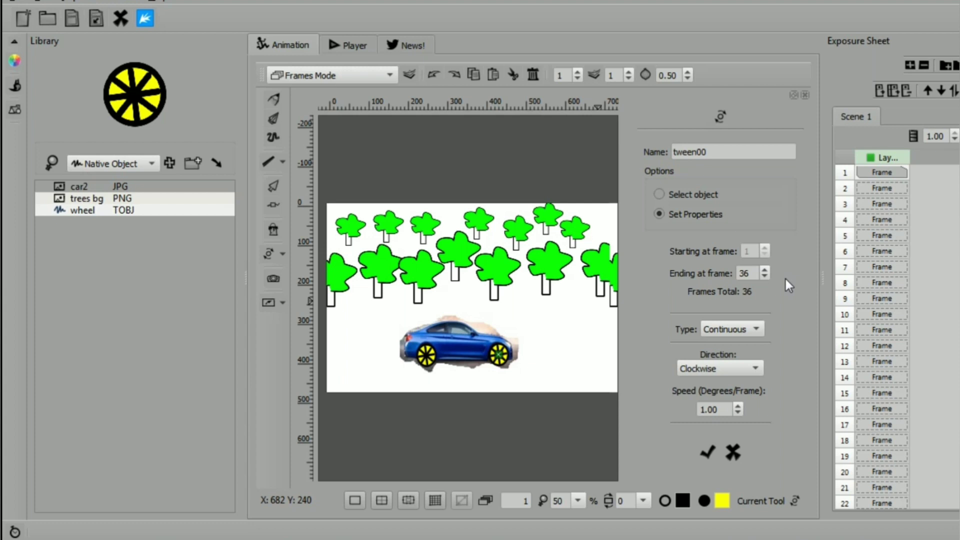
# Step: Set the continuous clockwise rotation speed to 10 degrees per frame and save the tween
pyautogui.doubleClick(723, 409)
pyautogui.click(719, 406)
pyautogui.moveTo(718, 406); pyautogui.dragTo(663, 385)
pyautogui.write('10')
pyautogui.press('Return')
pyautogui.click(709, 452)
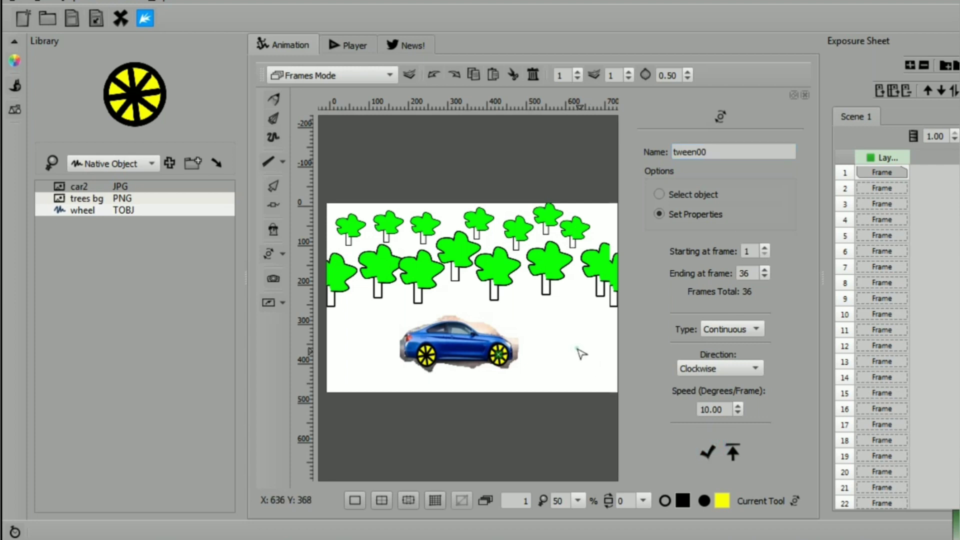
# Step: Add a second rotation tween and assign it to the car's rear wheel
pyautogui.click(273, 186)
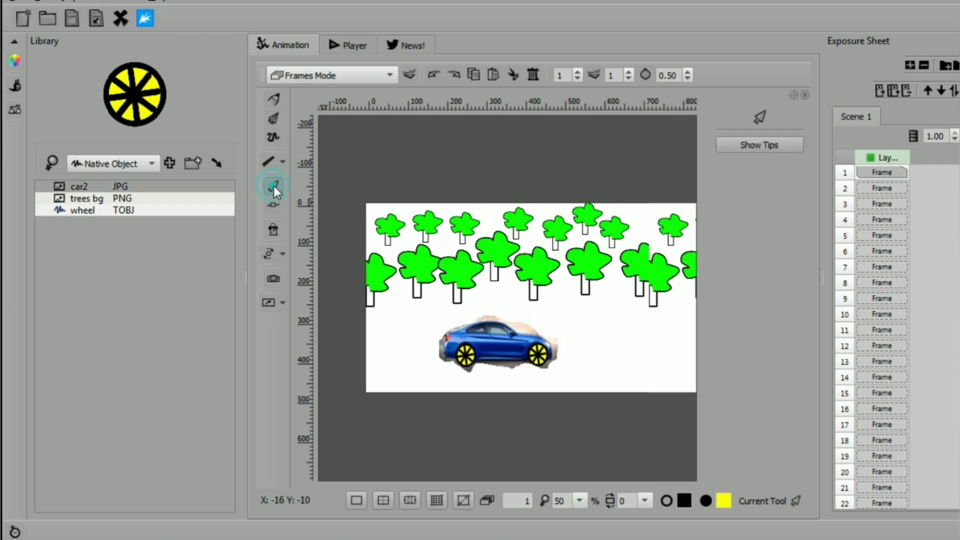
pyautogui.click(281, 256)
pyautogui.click(349, 276)
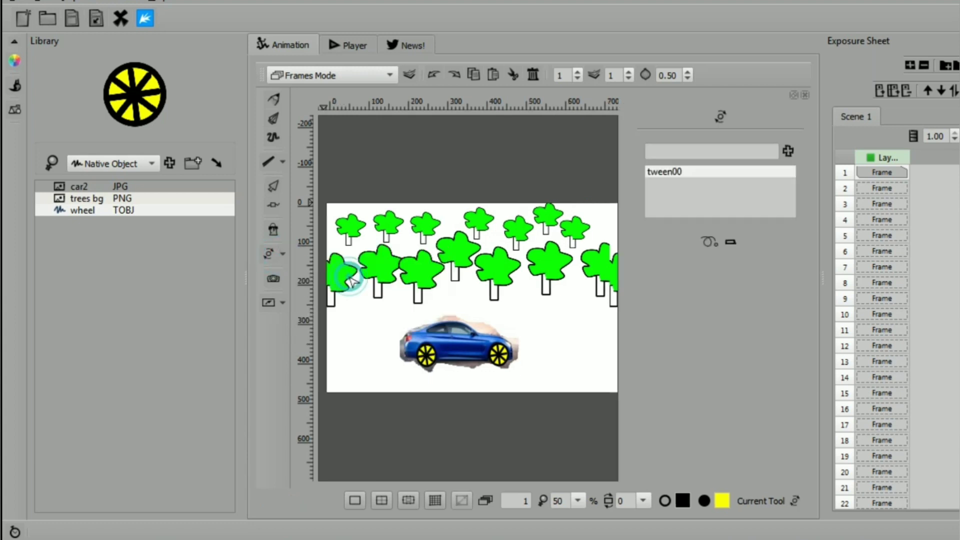
pyautogui.click(785, 153)
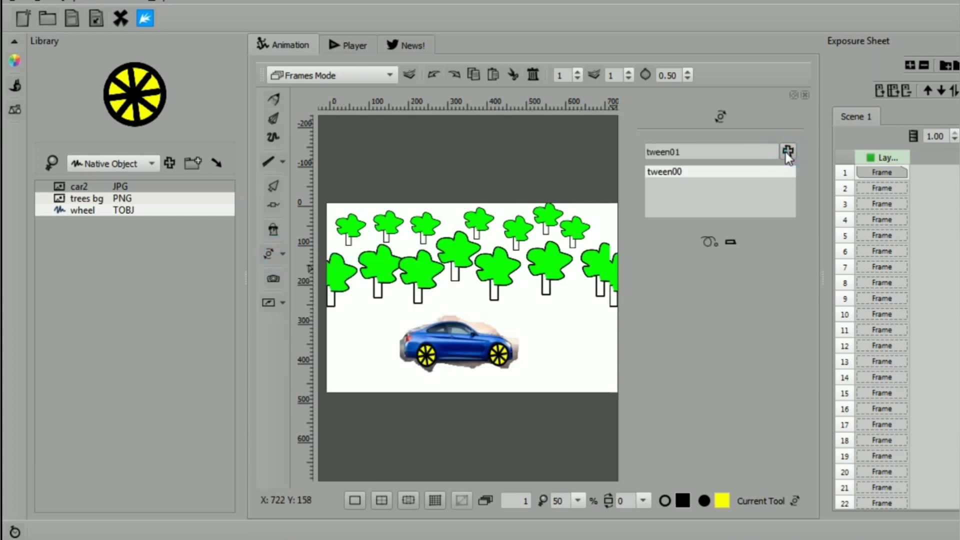
pyautogui.click(425, 356)
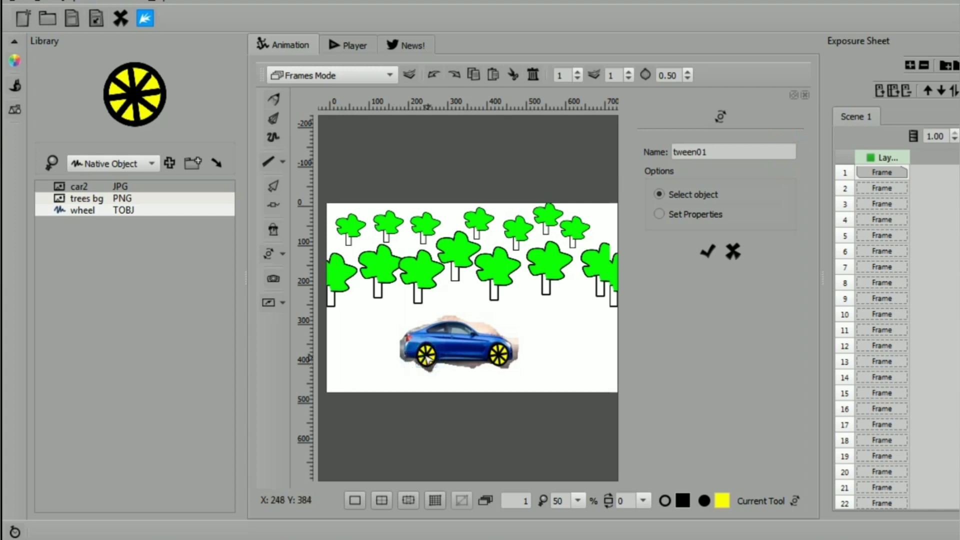
# Step: Set the rear wheel's continuous clockwise rotation to 10 degrees per frame over frames 1 to 36 and save the tween
pyautogui.click(679, 214)
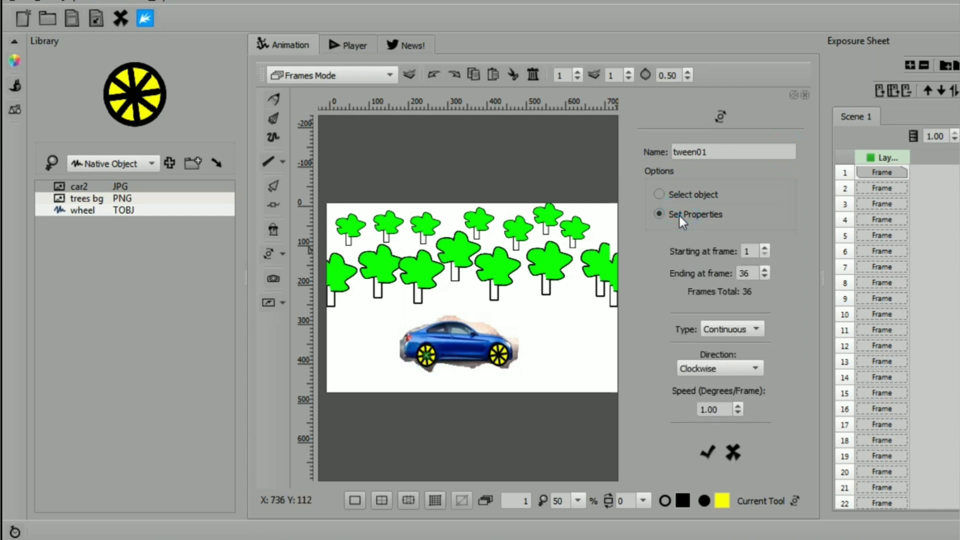
pyautogui.doubleClick(710, 409)
pyautogui.write('10')
pyautogui.click(709, 453)
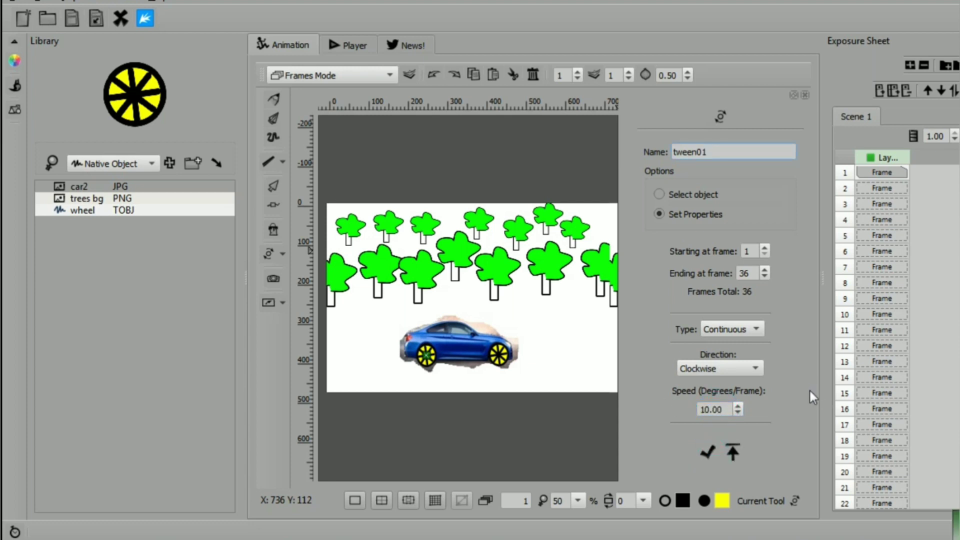
# Step: Play the scene preview to check both wheels' rotation, and return to the animation workspace
pyautogui.click(343, 45)
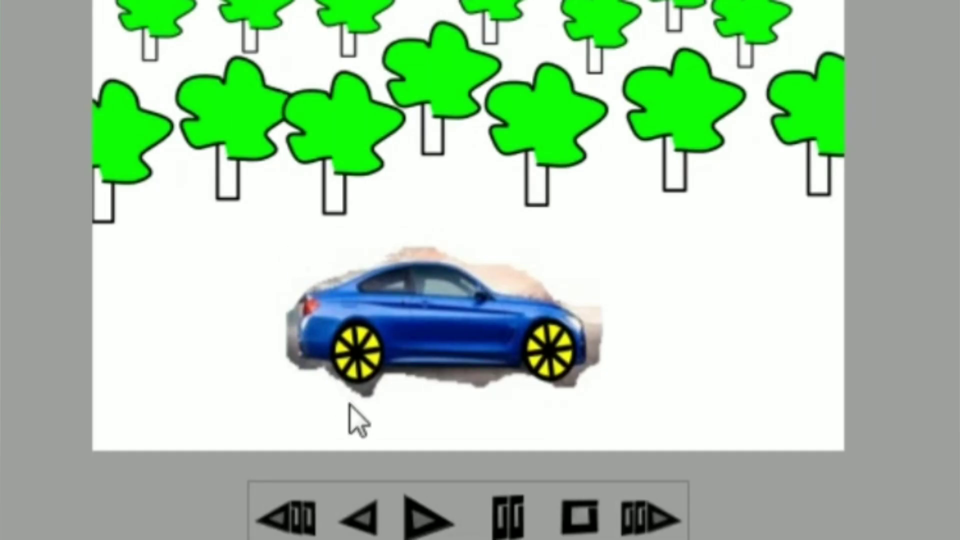
pyautogui.click(423, 514)
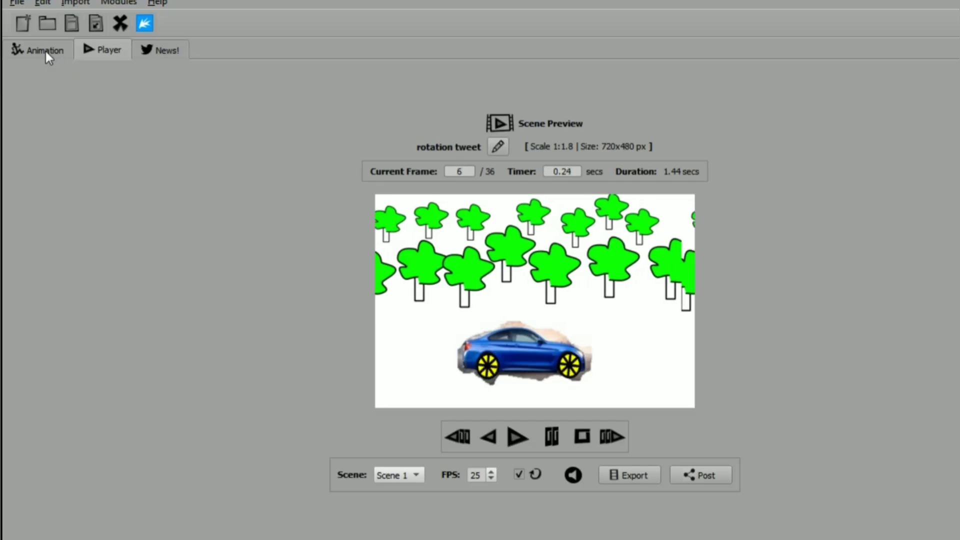
pyautogui.click(46, 51)
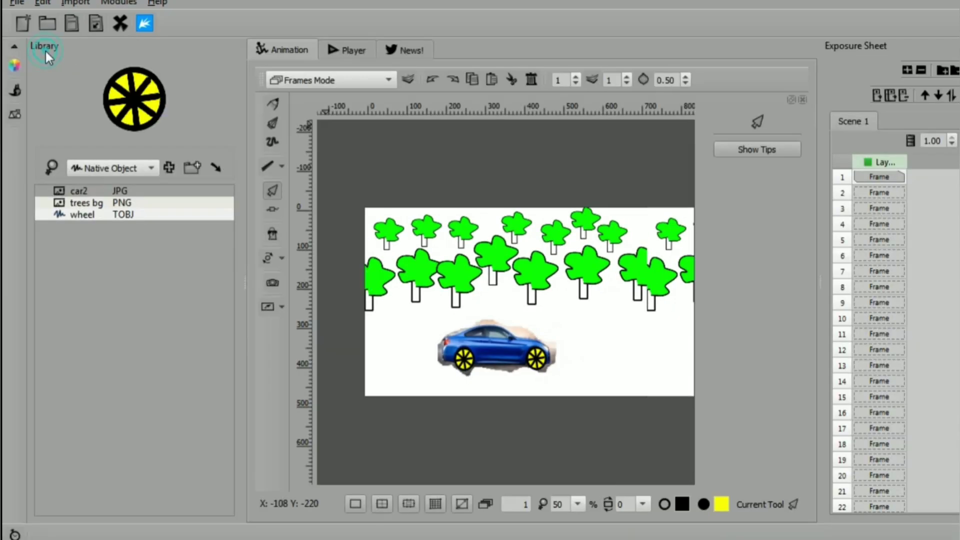